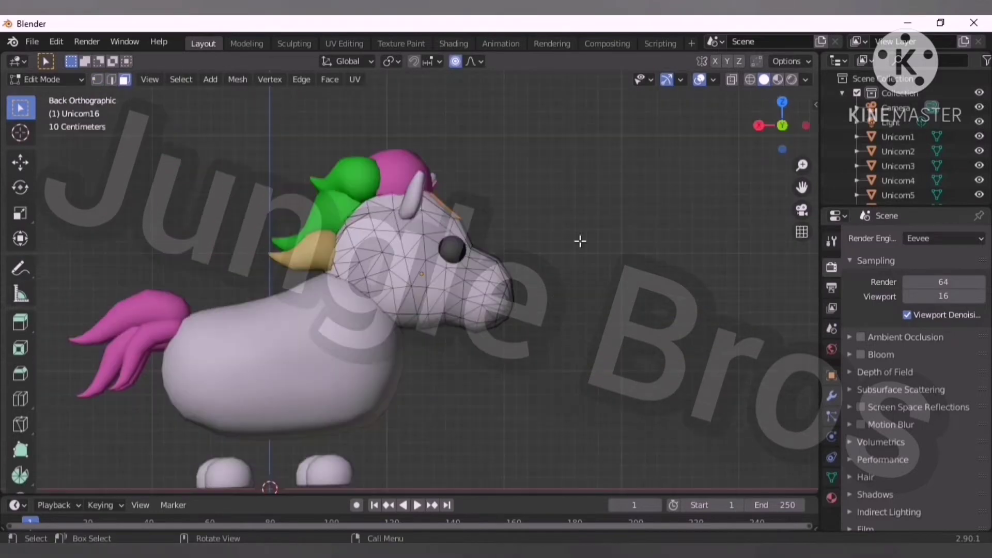
Move the selected forehead part of the head mesh slightly with proportional editing on.
middle_drag(457, 204, 522, 294)
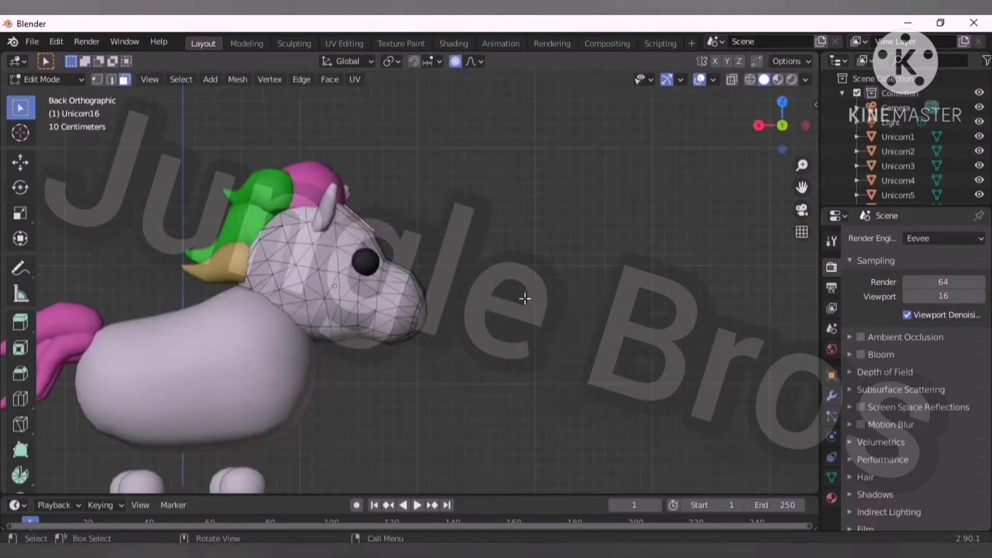
key(g)
click(523, 308)
middle_drag(406, 247, 497, 276)
key(2)
key(ctrl+b)
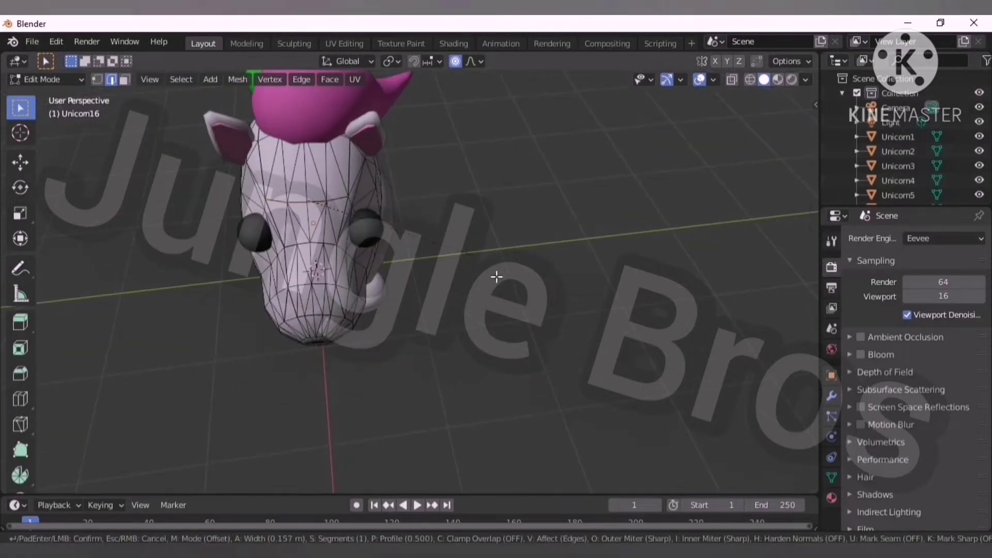
key(Escape)
Shift the selected forehead edges slightly in the side view without proportional editing, and leave Edit Mode.
middle_drag(292, 212, 162, 146)
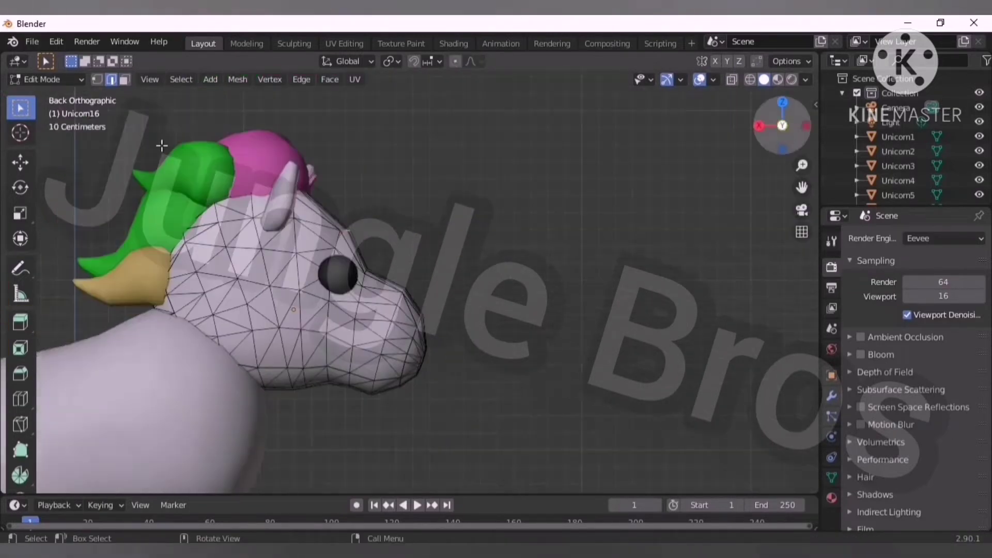
click(20, 163)
drag(288, 232, 281, 234)
key(Tab)
middle_drag(478, 263, 369, 287)
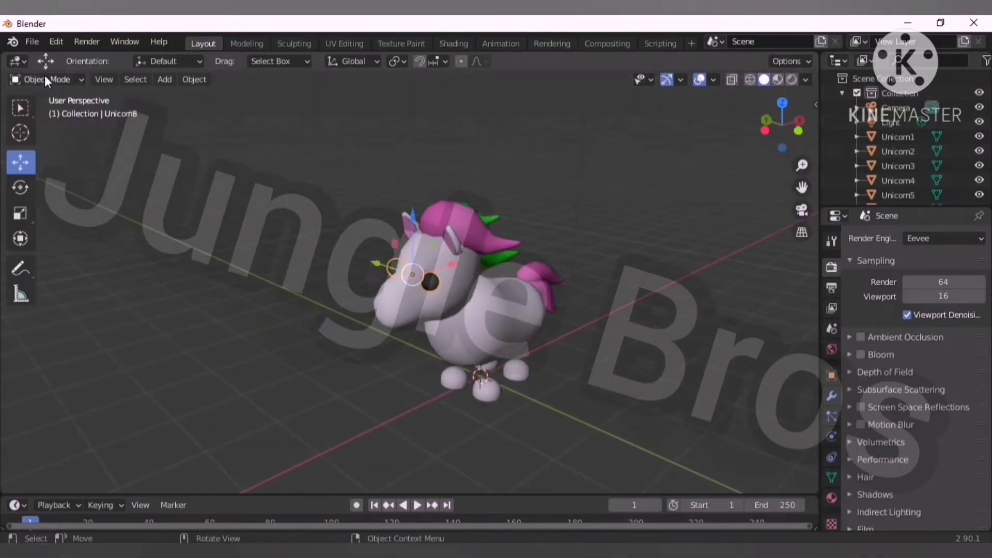
key(Tab)
key(KP_Decimal)
middle_drag(439, 289, 543, 295)
key(s)
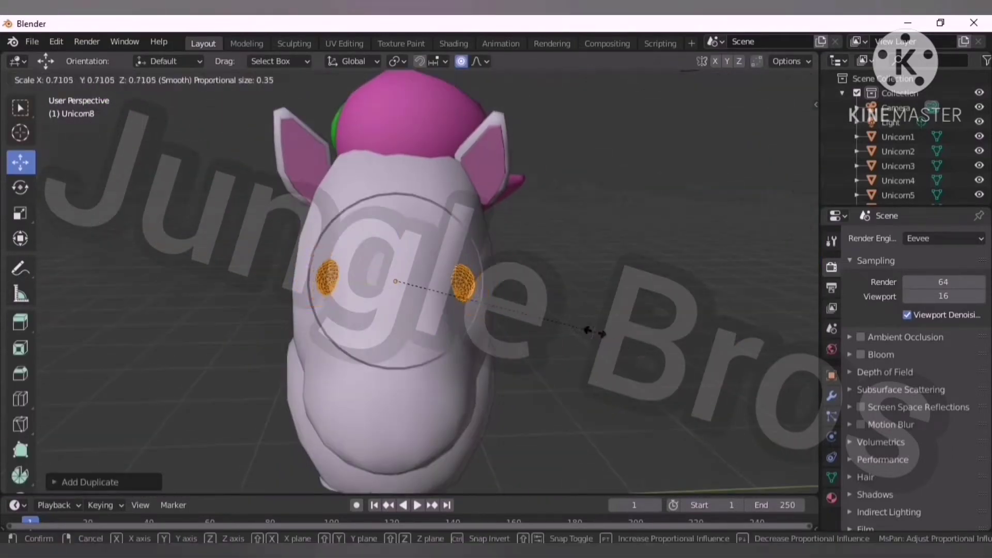
key(Escape)
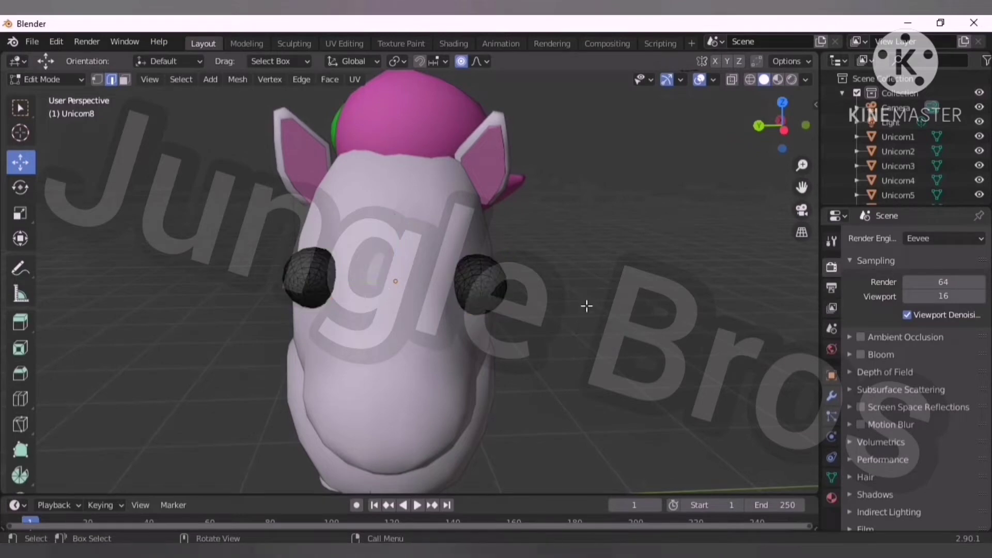
Try to resize and place a copy of the eye spheres as small highlights in the side view.
click(758, 122)
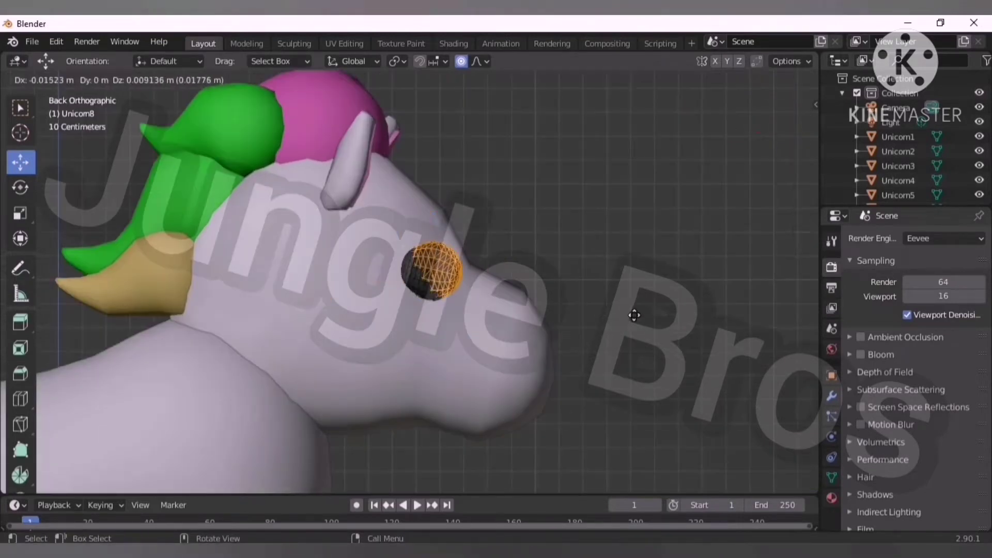
key(s)
click(622, 379)
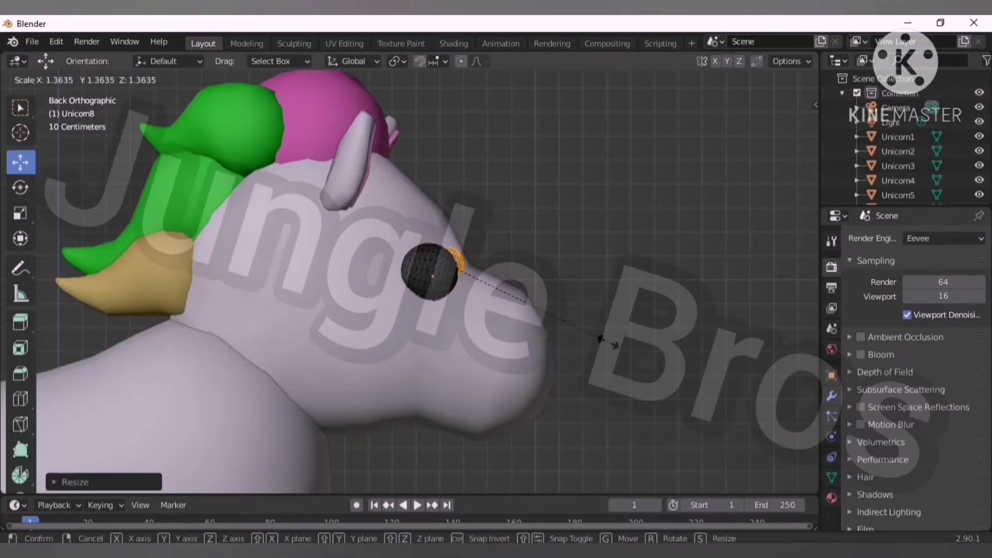
Duplicate the eye spheres and place the copies clear of the head.
middle_drag(598, 336, 514, 288)
drag(514, 287, 587, 188)
click(390, 250)
key(shift+d)
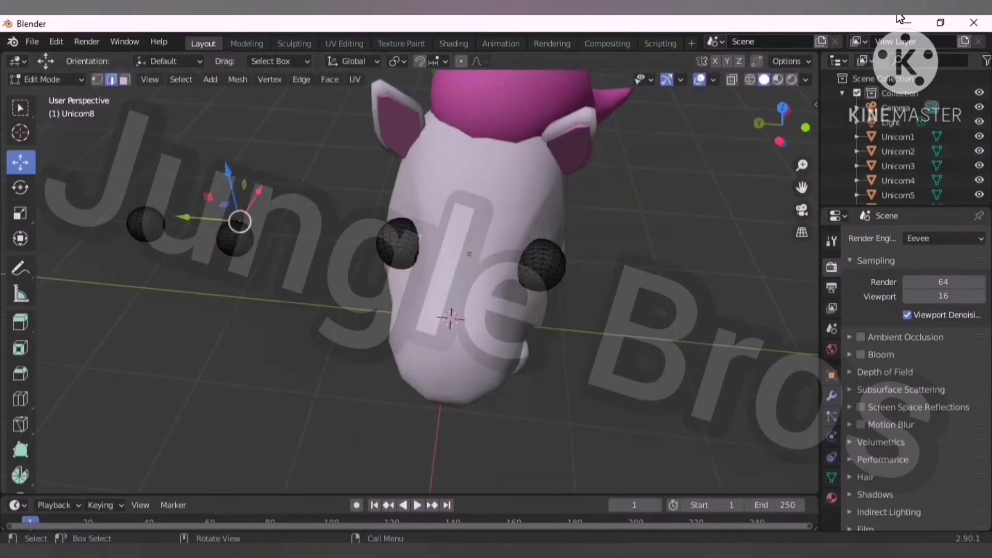
Delete the copied eye sphere nearest the head, keeping only the outer copy.
key(alt+z)
drag(184, 171, 317, 265)
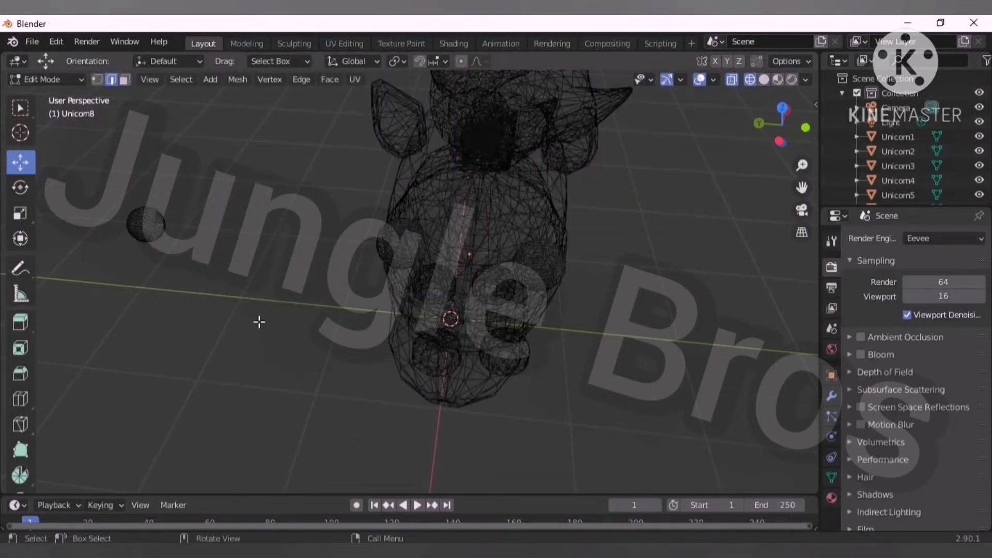
key(alt+z)
Separate the remaining eye copy into its own object and set its origin to its own geometry.
drag(77, 177, 288, 288)
key(alt+z)
drag(68, 165, 287, 337)
key(p)
click(221, 432)
key(Tab)
key(alt+z)
click(194, 79)
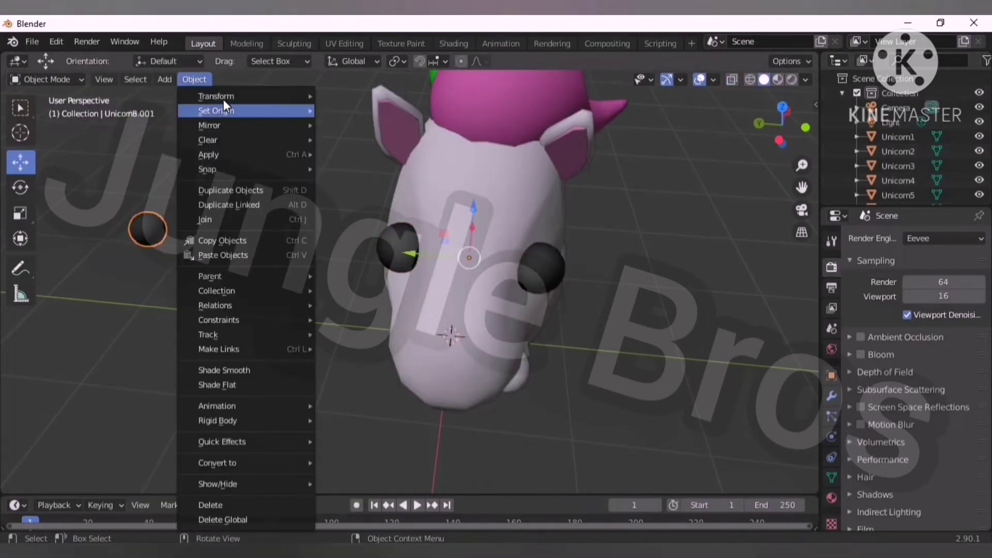
Move the separated sphere onto the unicorn's eye and scale it down to highlight size.
key(g)
click(310, 243)
key(s)
click(323, 297)
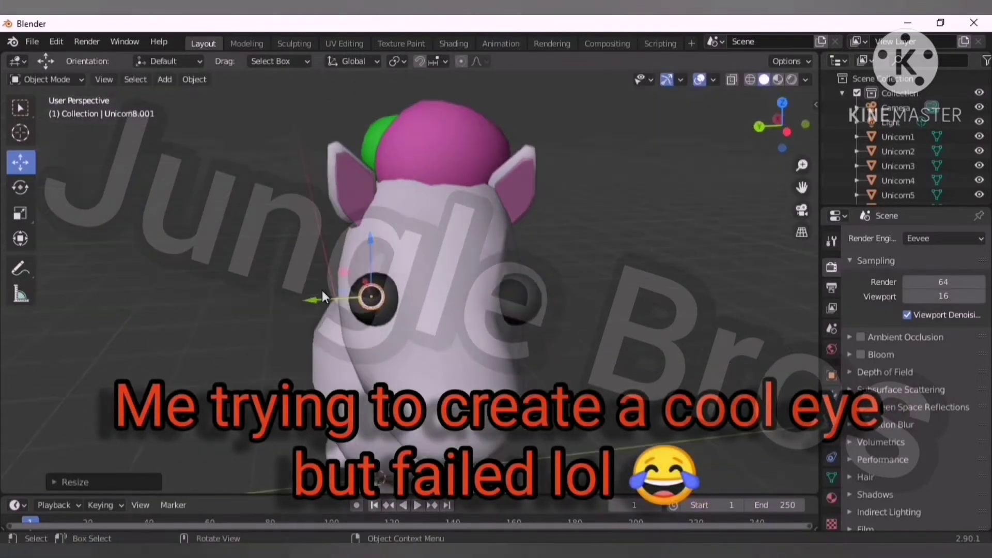
Fine-tune the small sphere's position so it sits on the outer surface of the eye.
middle_drag(323, 297, 370, 277)
key(g)
click(400, 356)
key(g)
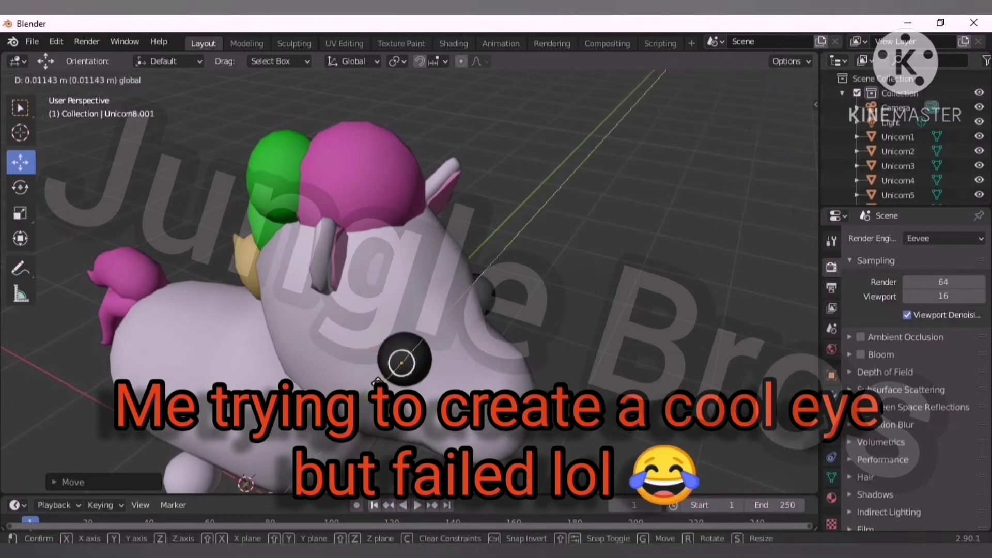
click(378, 381)
Give the small highlight sphere its own material with a white base color.
middle_drag(560, 281, 744, 294)
click(831, 497)
click(940, 450)
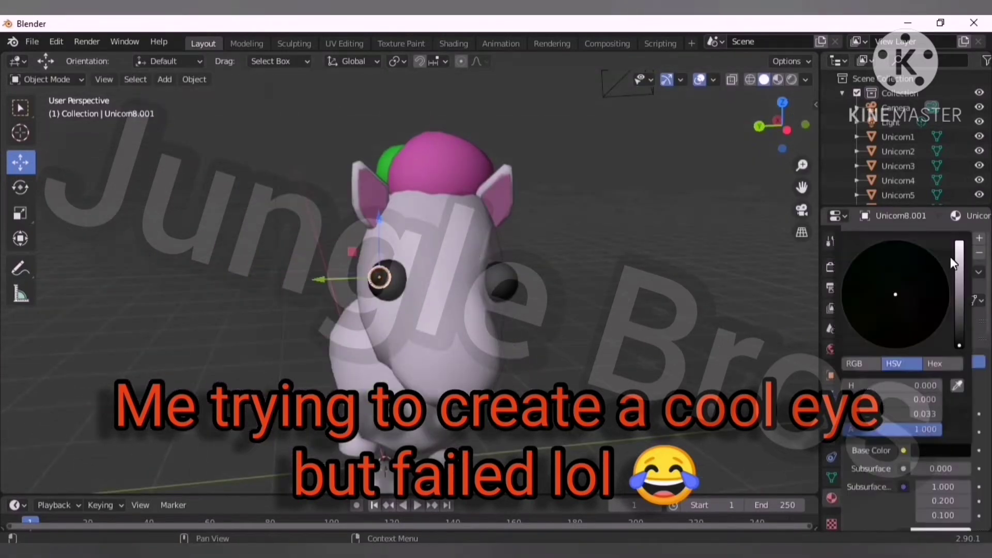
click(959, 258)
click(940, 450)
click(959, 243)
middle_drag(569, 310, 620, 310)
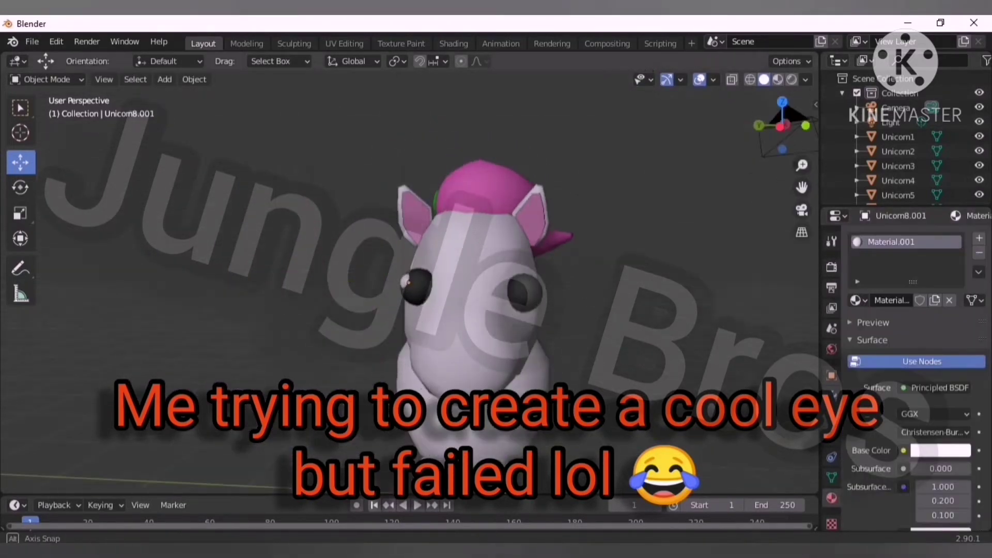
Select a small patch of faces near the upper edge of the eye sphere in face select mode, and return to Object Mode.
click(387, 281)
shift+click(523, 290)
key(Tab)
key(KP_Decimal)
click(124, 79)
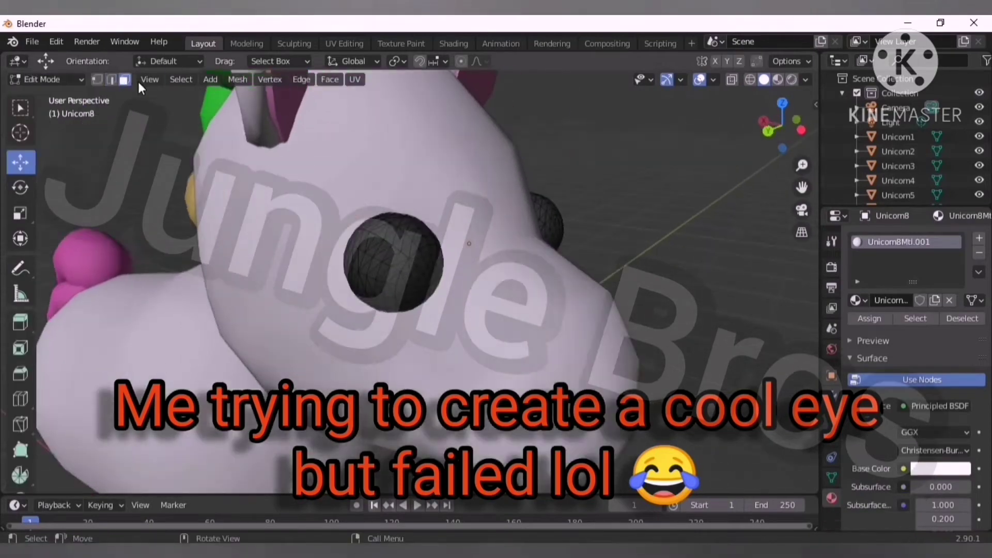
click(443, 255)
key(KP_Decimal)
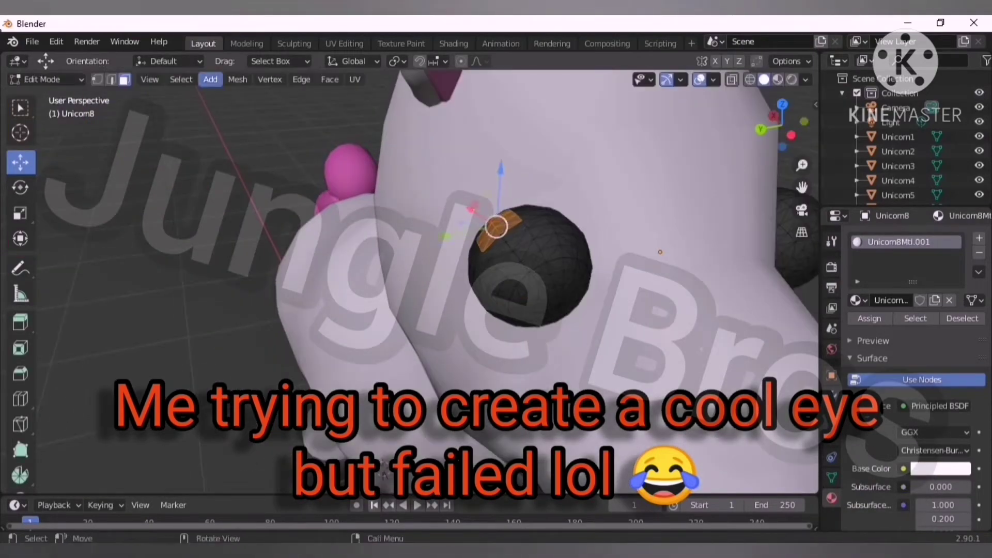
key(w)
drag(481, 227, 512, 245)
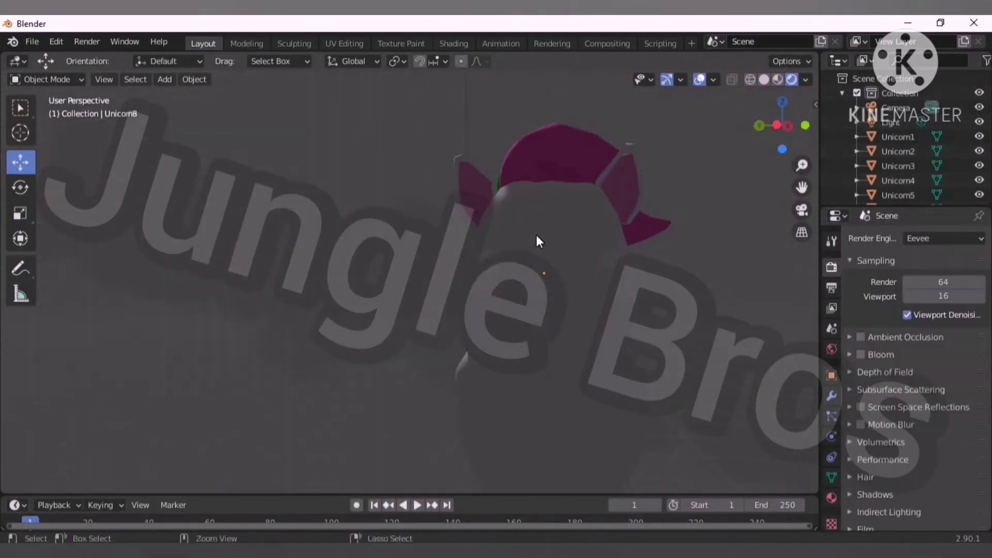
key(Tab)
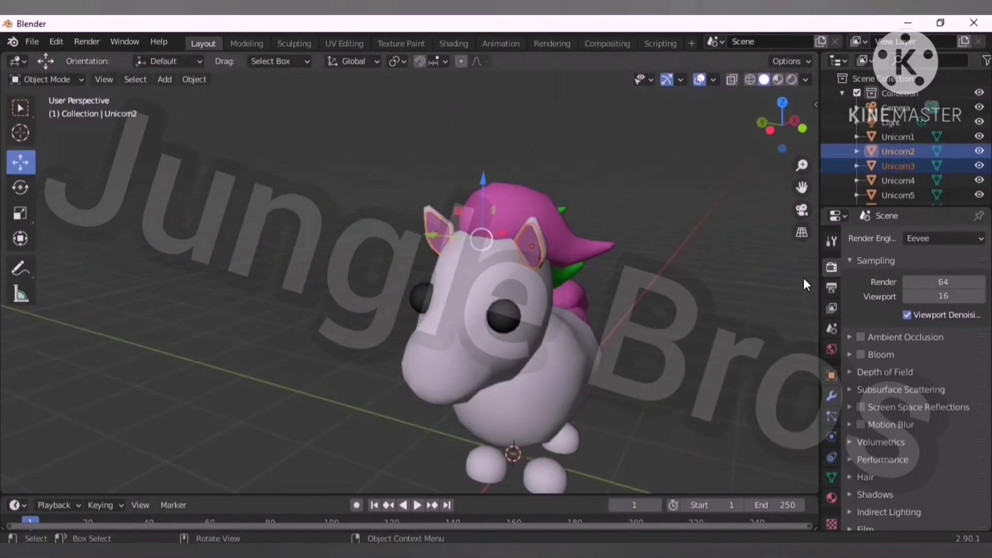
Desaturate the base color of the pink inner-ear material to a greyish tone.
click(831, 497)
click(940, 451)
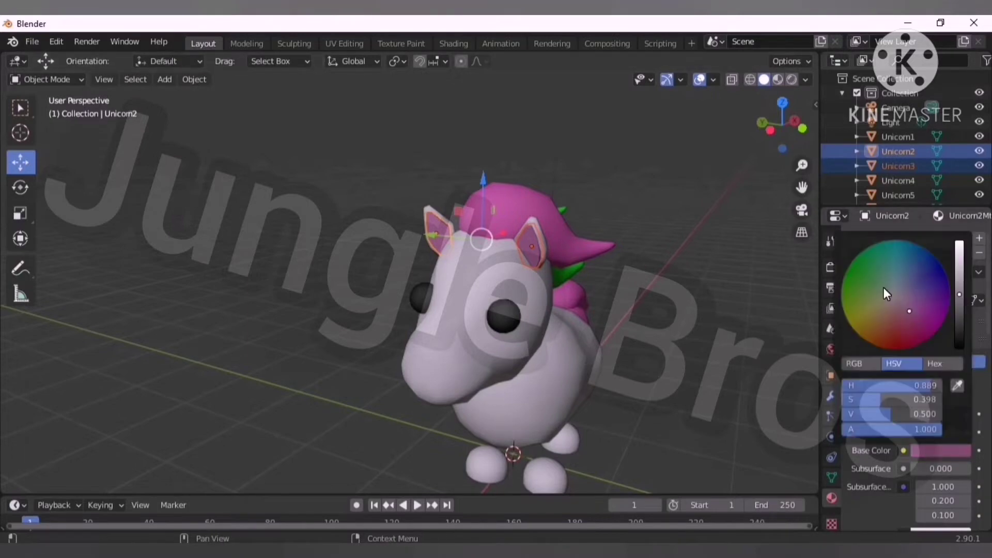
click(884, 288)
Replace the inner ears' old materials with new ones and set the Unicorn3 ear's base color to black.
click(949, 300)
click(909, 300)
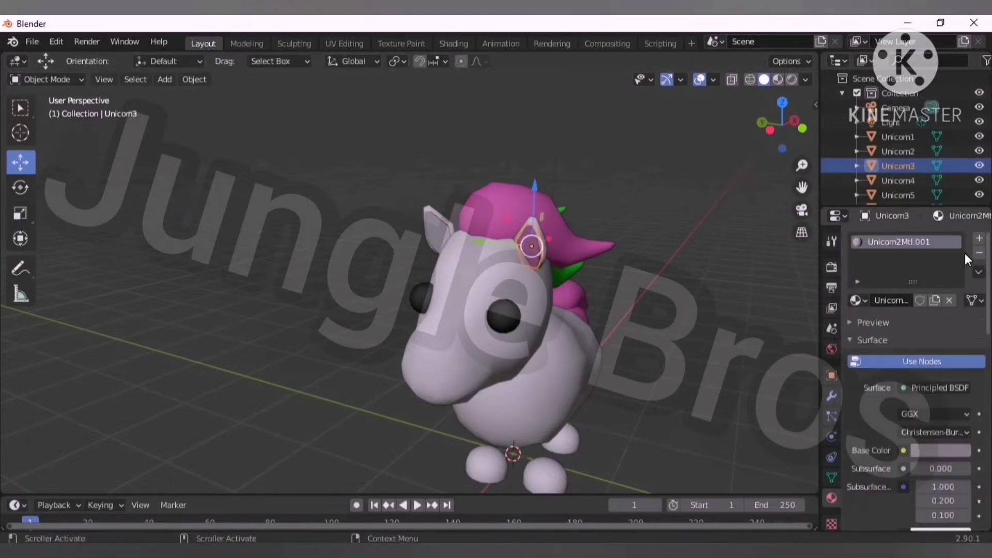
click(940, 450)
Lighten the Unicorn3 inner ear's base color to dark grey while previewing it in rendered shading.
middle_drag(742, 277, 697, 269)
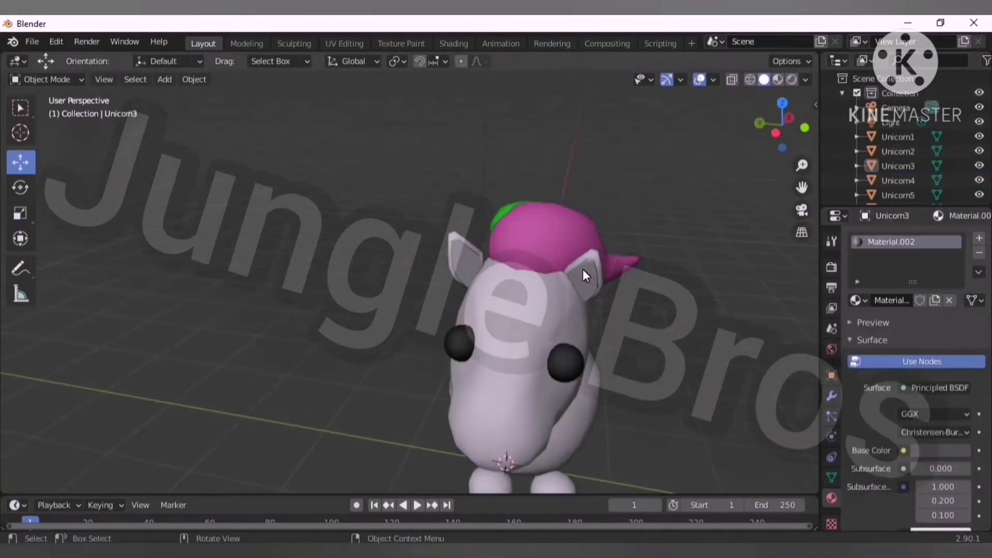
click(697, 268)
click(791, 80)
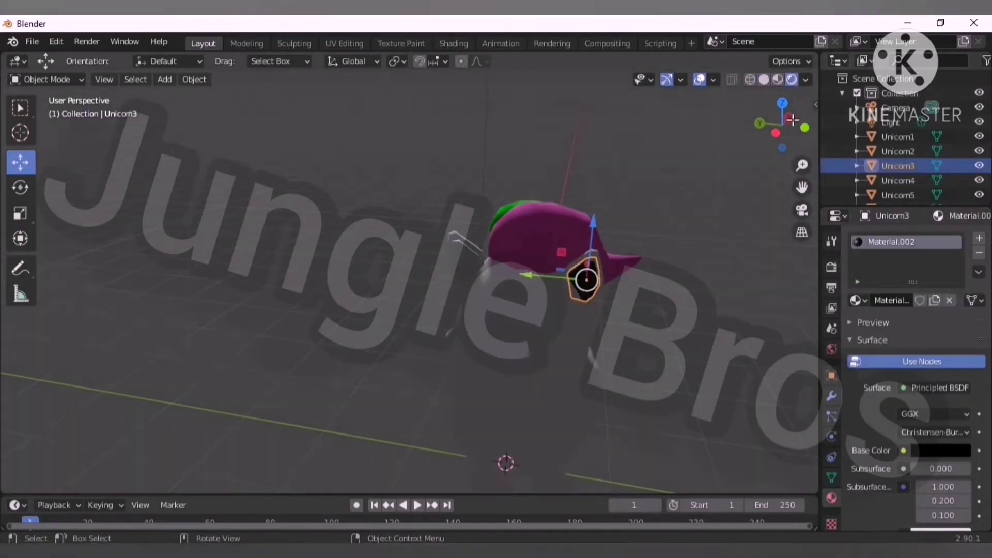
click(940, 450)
drag(957, 336, 957, 295)
Assign the same dark grey material to the other inner ear, Unicorn2.
click(763, 79)
click(463, 261)
click(856, 300)
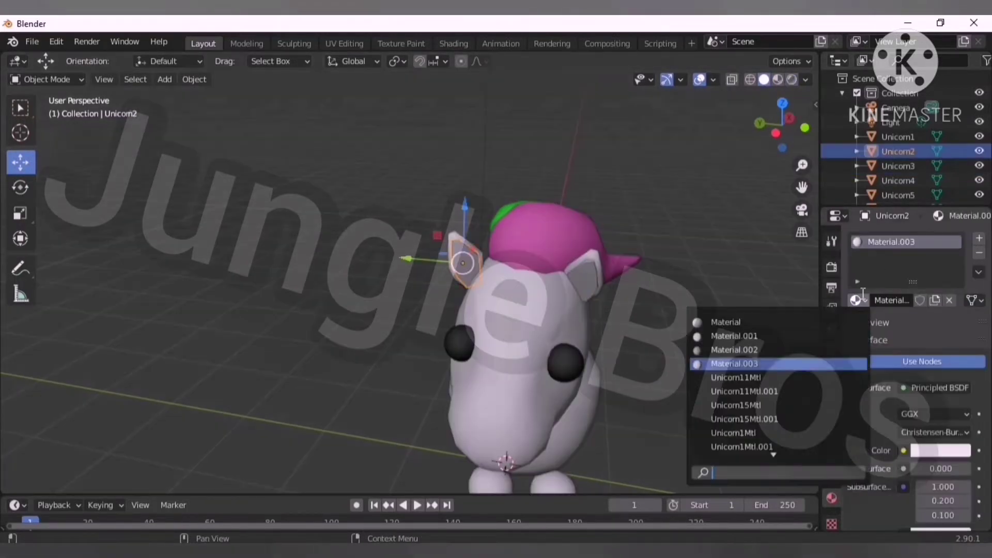
click(856, 301)
click(744, 320)
Set the eyes' base color to black in rendered shading.
click(790, 79)
mouse_move(672, 217)
middle_down()
mouse_move(626, 162)
mouse_move(629, 293)
middle_up()
click(940, 451)
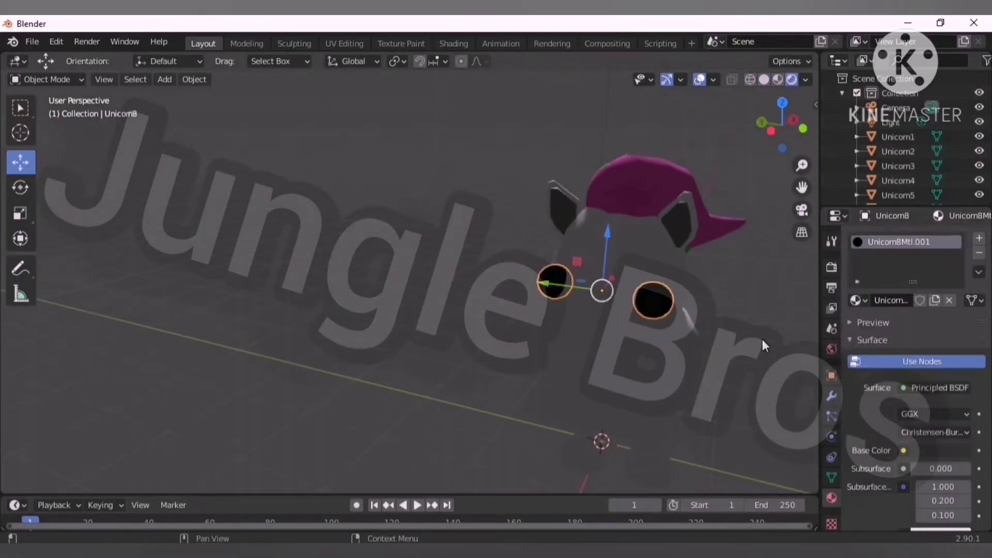
Set the world background color to an Environment Texture and load studio016.hdr.
middle_drag(763, 343, 529, 209)
click(831, 349)
click(903, 333)
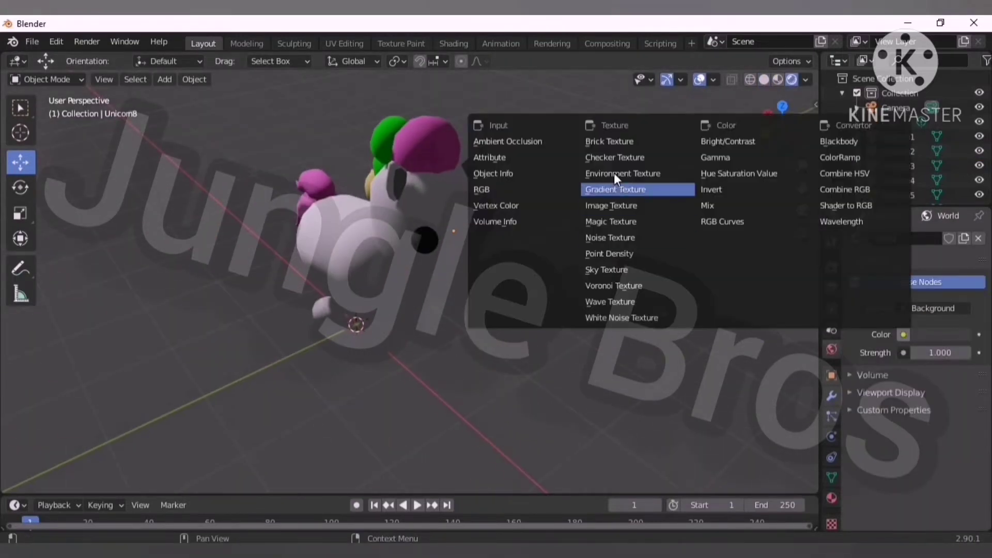
click(614, 190)
click(958, 352)
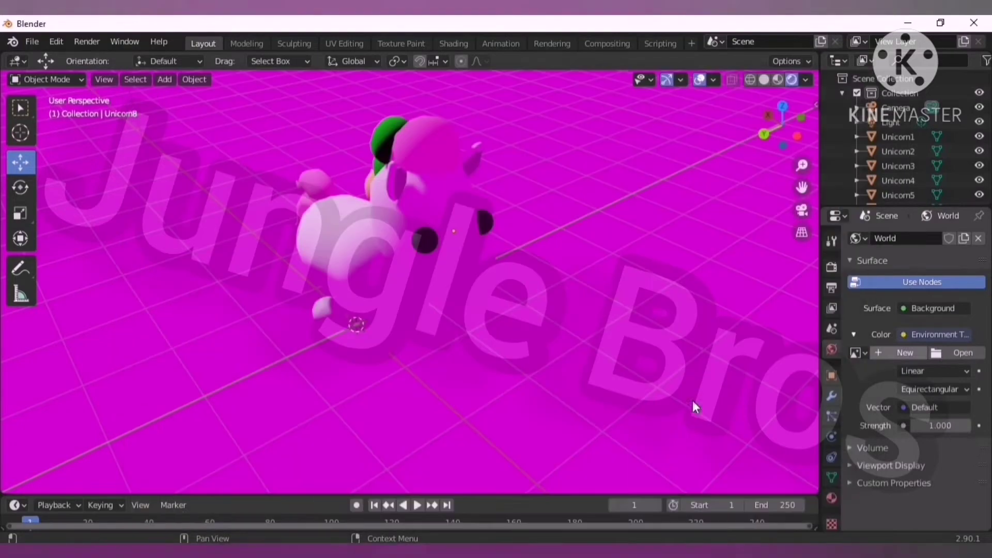
Add a plane beneath the unicorn, scaled up into a large floor, and give it a new black material.
middle_drag(692, 401, 636, 221)
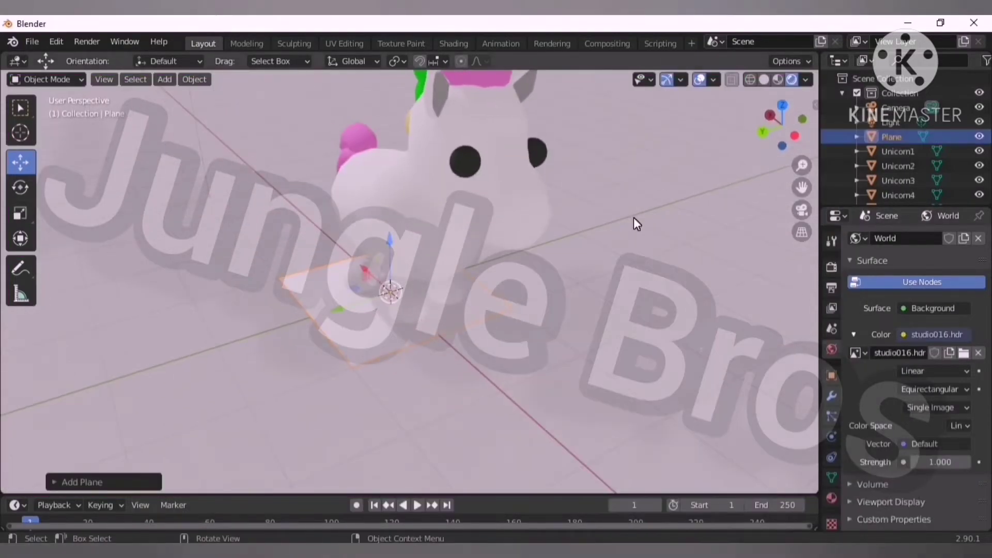
scroll(472, 414, down, 5)
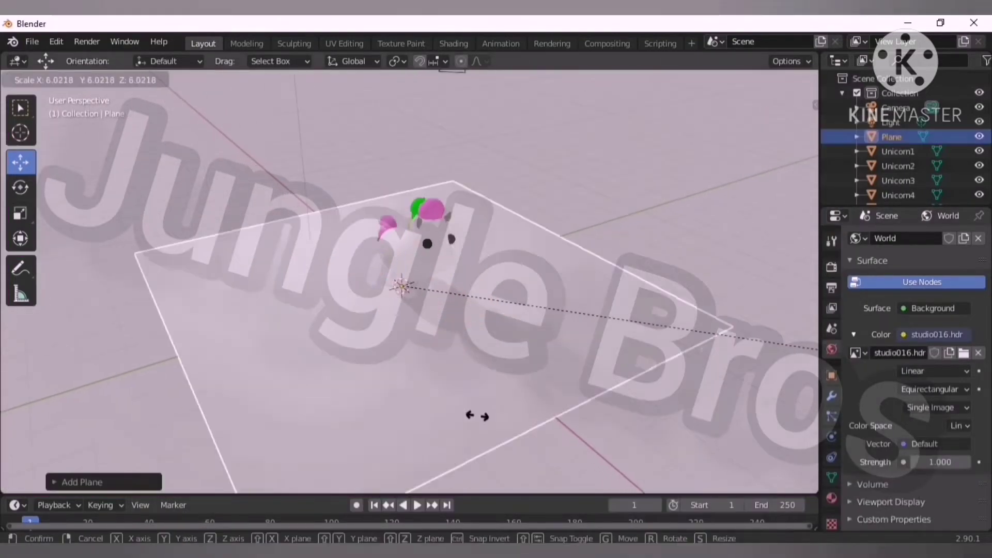
middle_drag(471, 413, 568, 309)
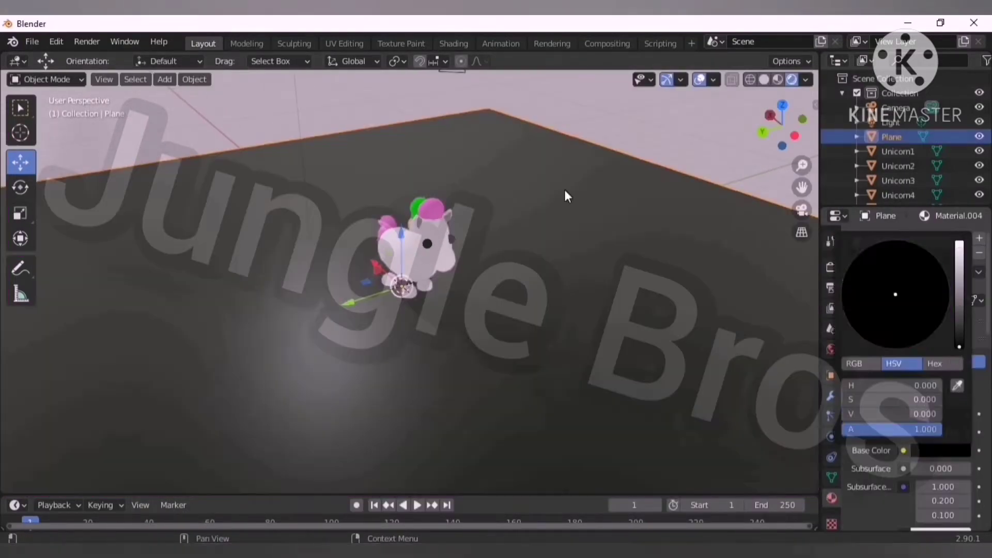
Replace the colored materials on the mane pieces with new ones that have a black base color.
middle_drag(564, 195, 518, 222)
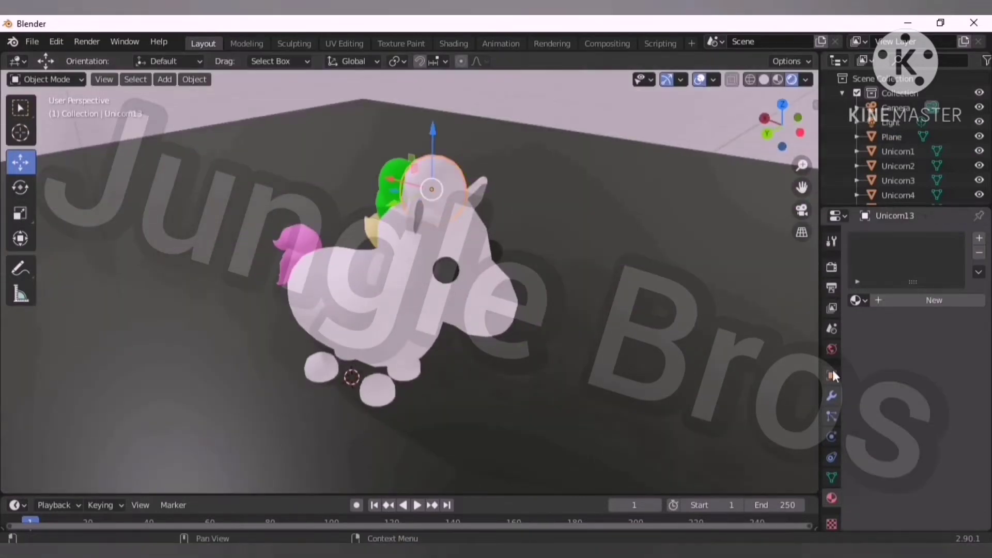
click(391, 236)
click(436, 179)
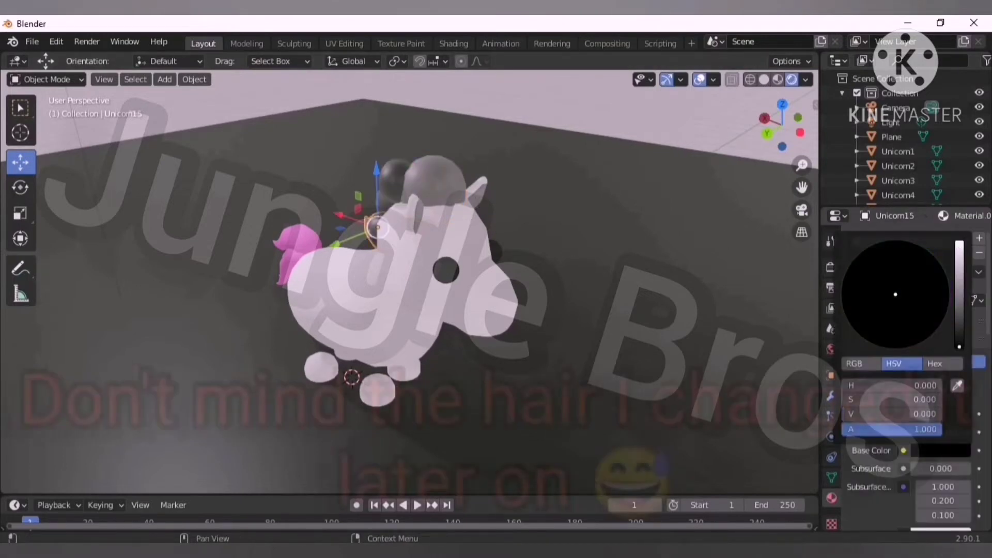
Replace the tail's pink material with a new one, keeping the default white base color.
middle_drag(498, 273, 644, 302)
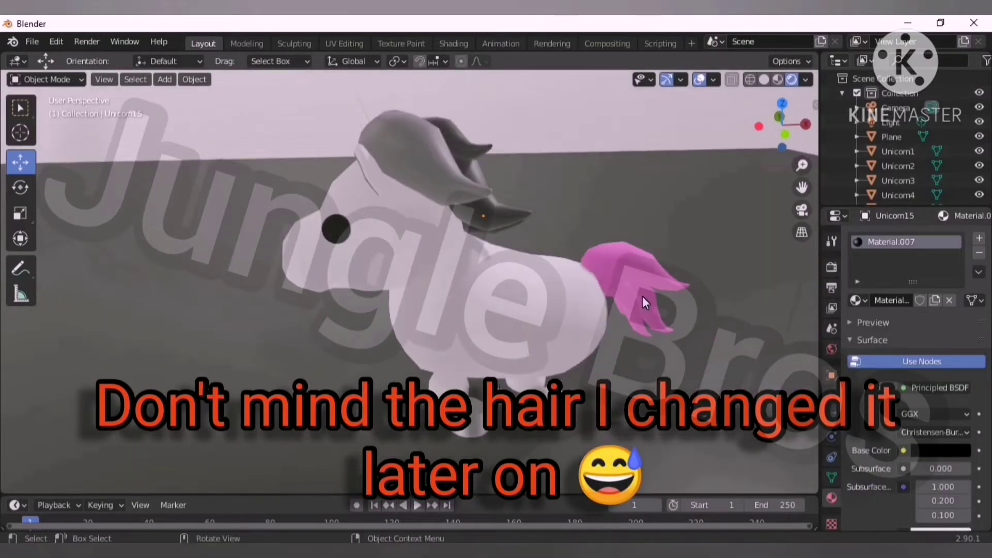
click(950, 300)
click(925, 300)
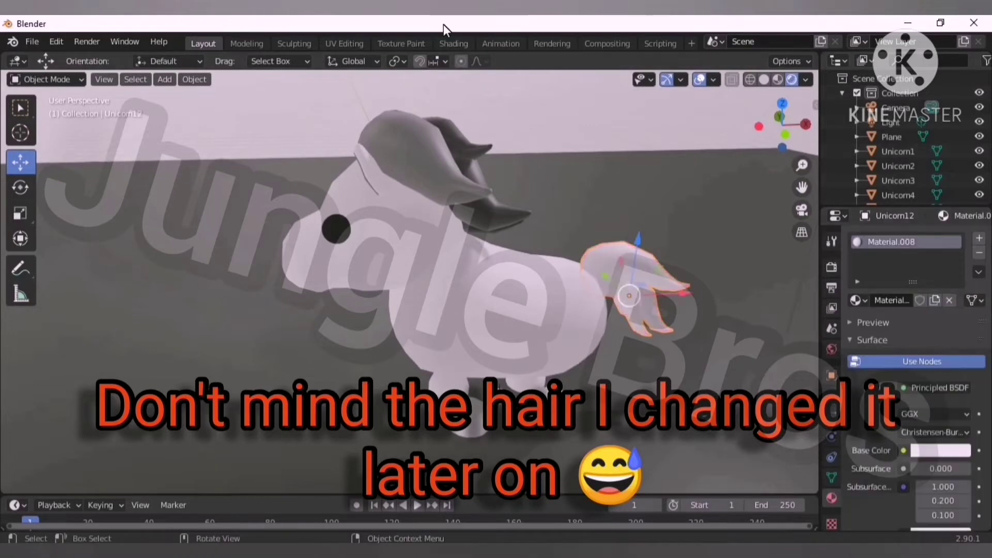
Switch to the Shading workspace and frame the unicorn's tail in the rendered viewport.
click(453, 44)
click(543, 196)
scroll(551, 206, up, 6)
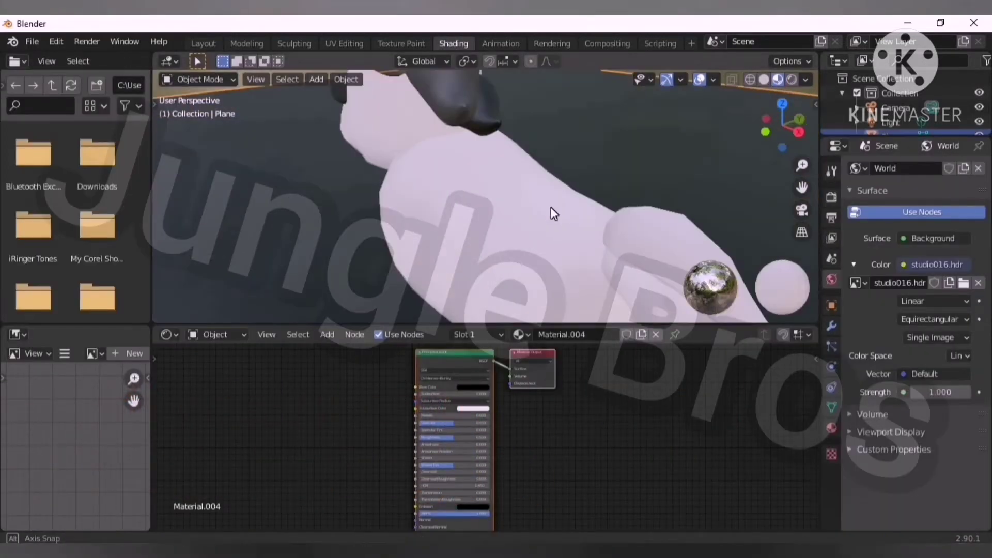
middle_drag(551, 207, 543, 289)
Try feeding a Gradient Texture node into the Base Color of the floor plane's material.
key(shift+a)
text(ge)
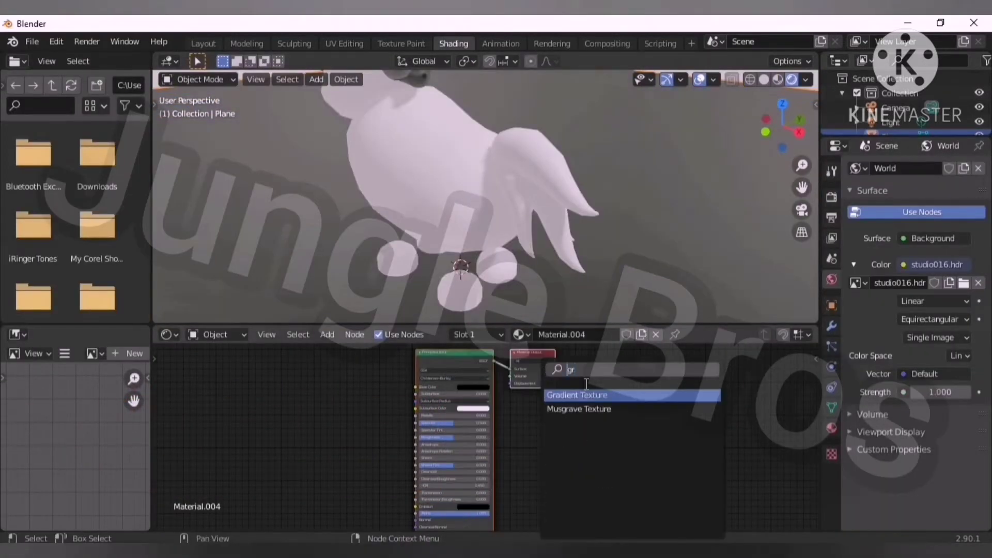
key(Return)
click(491, 385)
drag(386, 388, 395, 391)
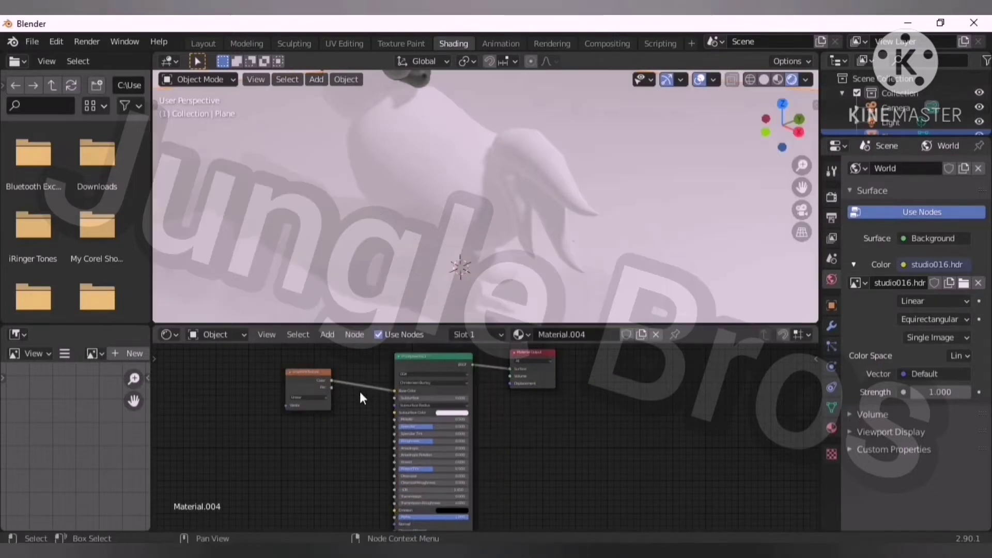
Select the tail and try feeding a Gradient Texture node into its material's Base Color.
click(526, 205)
text(gra)
key(Return)
click(415, 386)
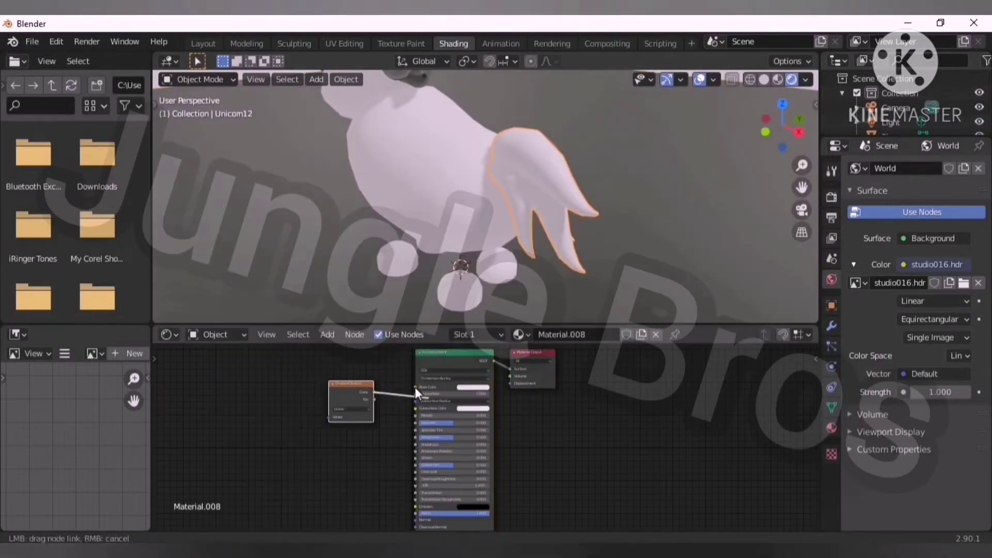
Add a Mapping node to the tail's material and link its Vector output to the Gradient Texture's Vector input.
scroll(321, 405, up, 2)
scroll(554, 396, down, 2)
key(shift+a)
click(440, 369)
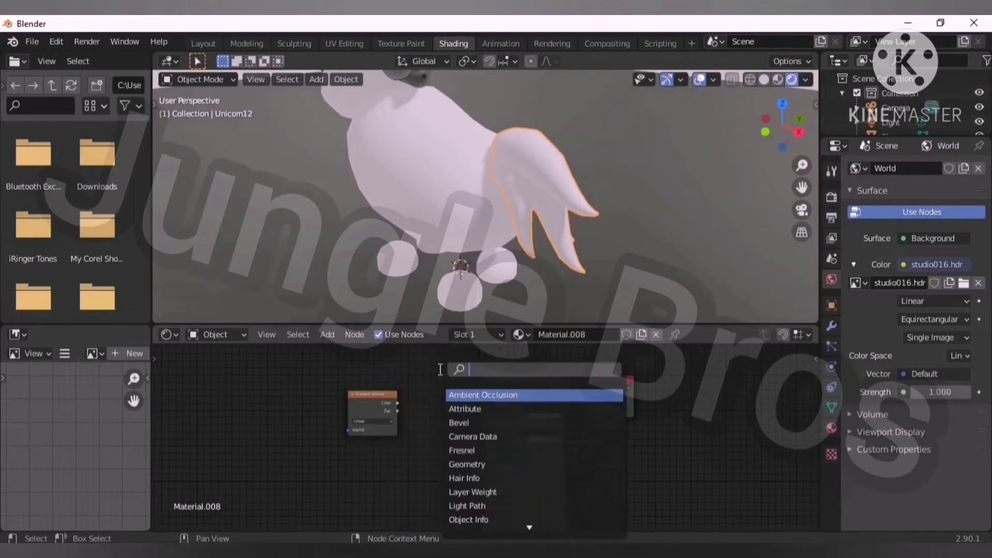
click(486, 394)
click(246, 428)
drag(269, 367, 347, 413)
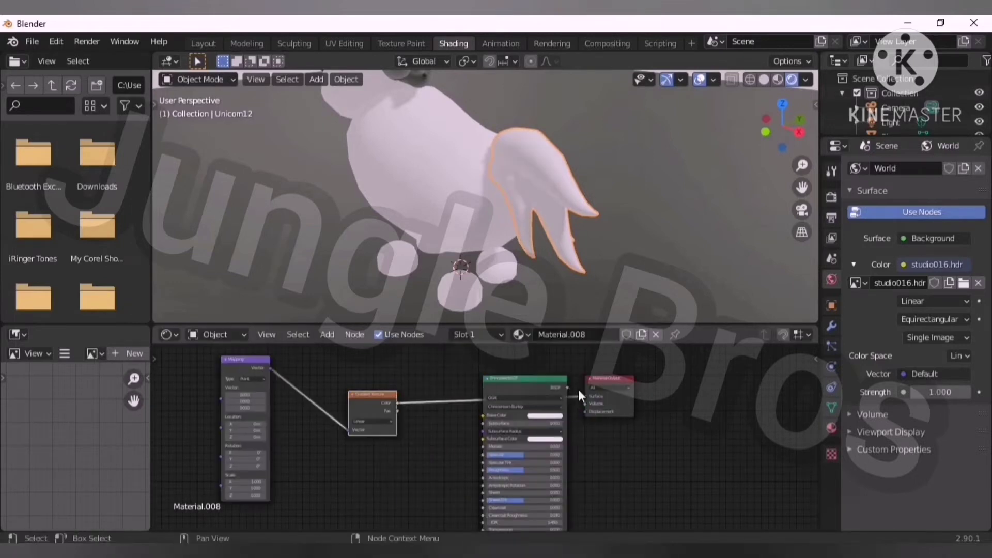
Undo the removal of the Principled BSDF node in the tail's material.
scroll(483, 362, up, 2)
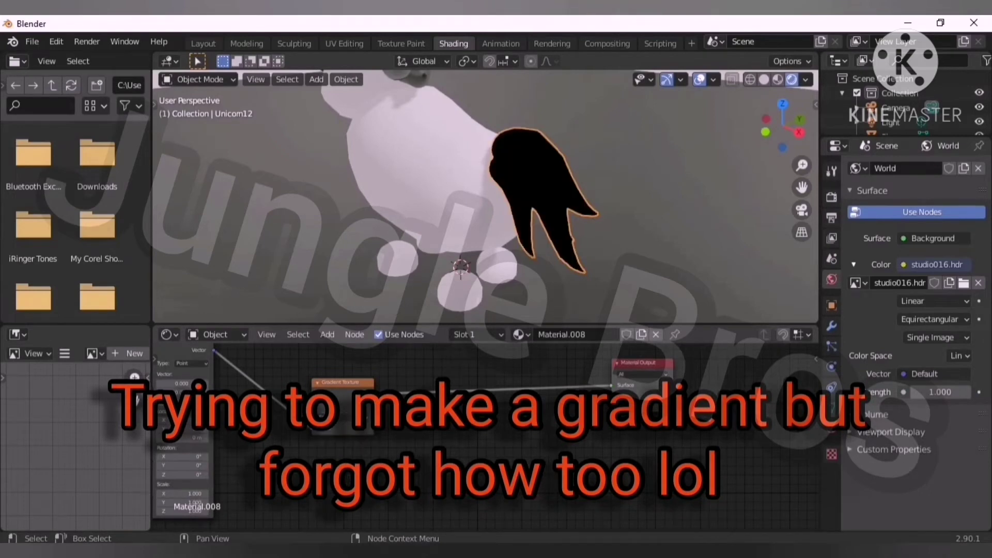
key(ctrl+z)
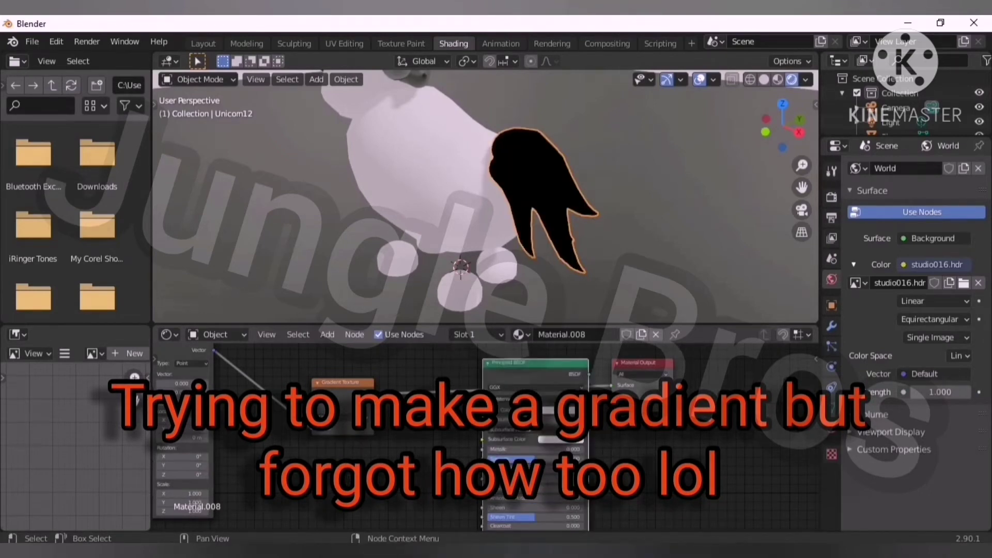
key(ctrl+z)
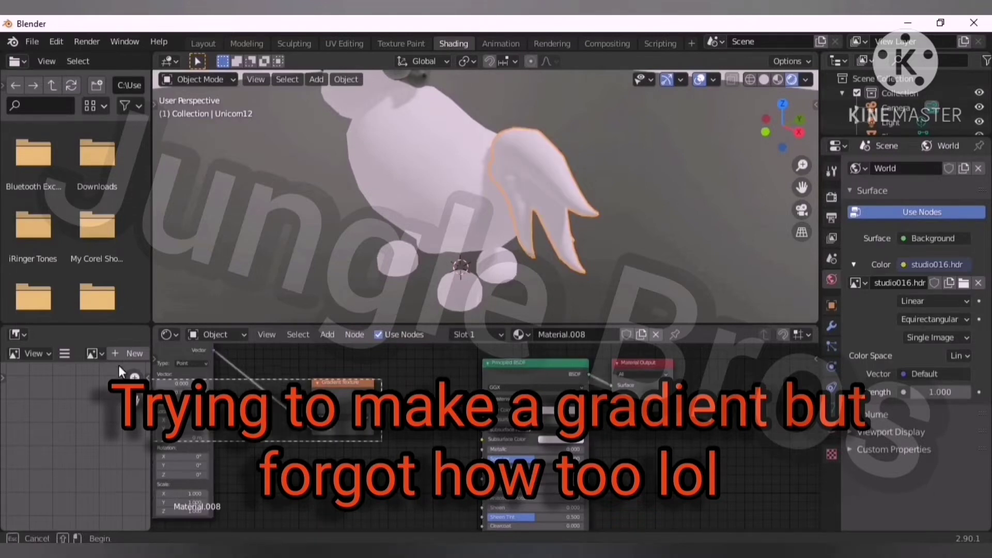
Replace the Gradient Texture with a Texture Coordinate node whose Generated output feeds the Mapping node's Vector input.
key(shift+a)
click(356, 397)
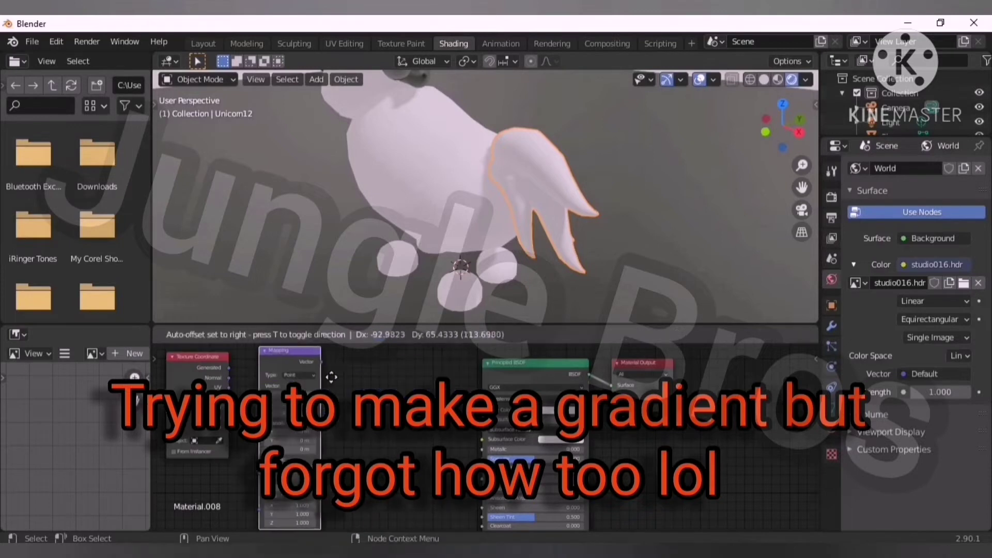
click(338, 377)
drag(229, 367, 236, 370)
Add Combine XYZ and ColorRamp nodes and chain them between the Mapping node and the Principled BSDF's Base Color.
key(shift+a)
text(co)
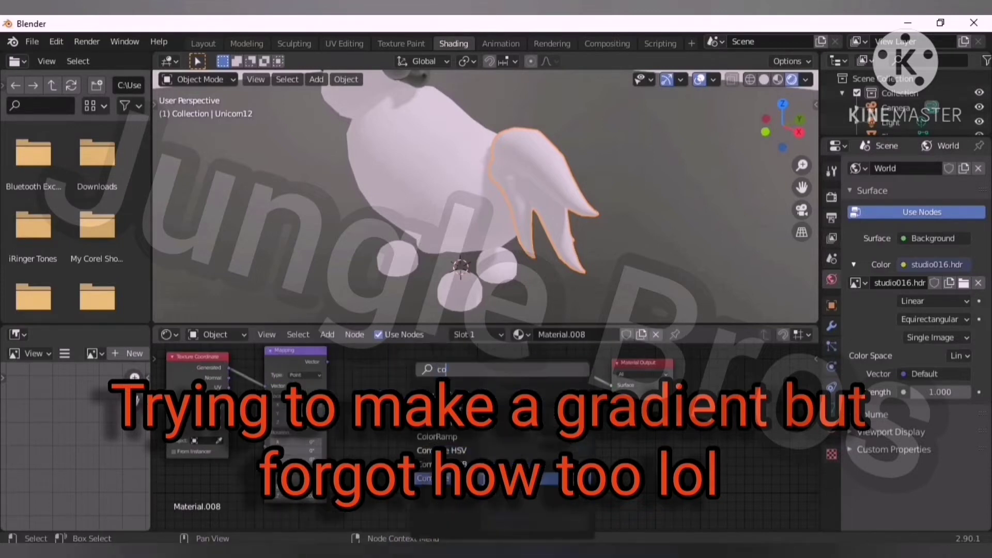
click(434, 478)
key(shift+a)
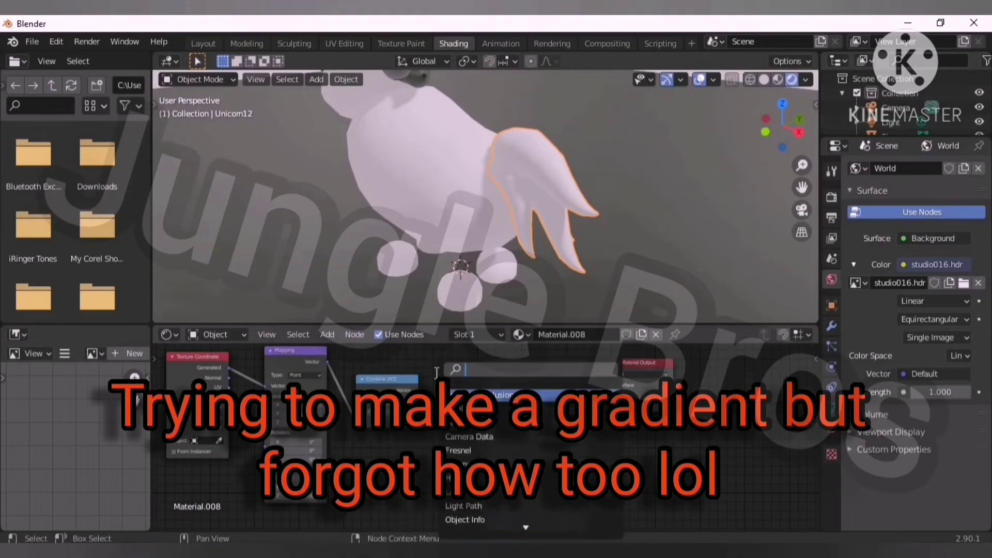
text(col)
key(Return)
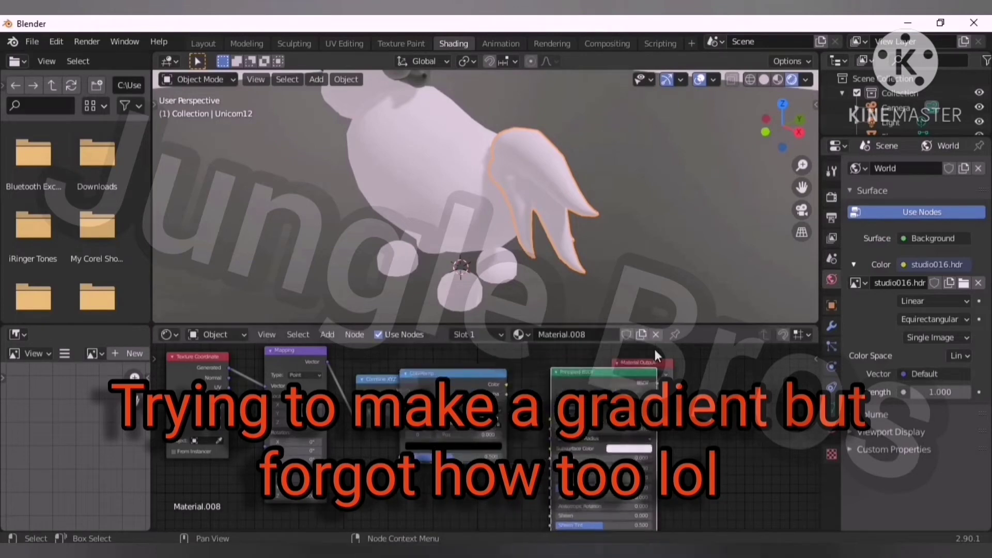
click(540, 377)
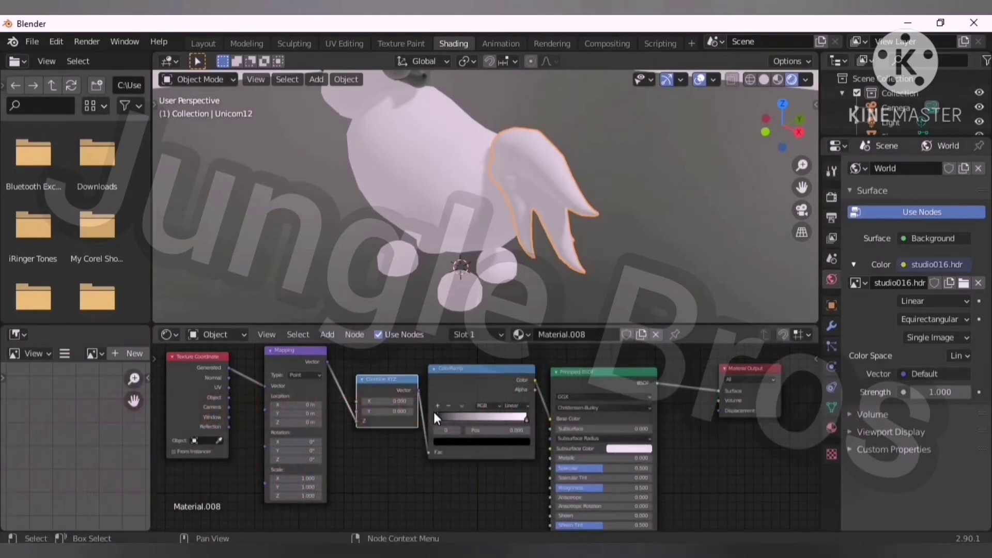
Reverse the tail's ColorRamp by making the first stop white and the last stop black.
click(481, 442)
click(507, 312)
click(521, 415)
click(480, 442)
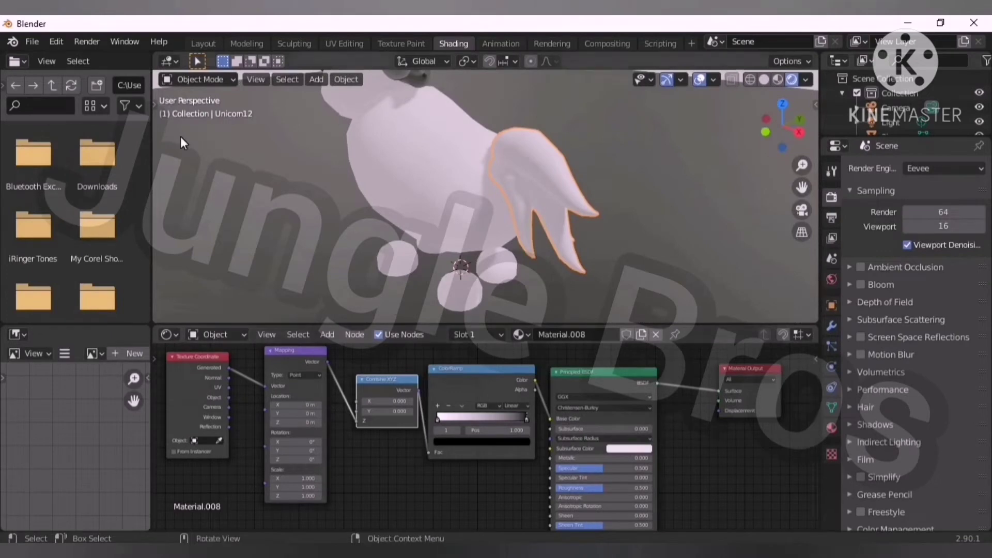
Set the Mapping node's Z location to 5.7 m and slide the ColorRamp's white stop toward the black one.
drag(297, 422, 320, 422)
middle_drag(413, 217, 652, 258)
drag(438, 418, 506, 454)
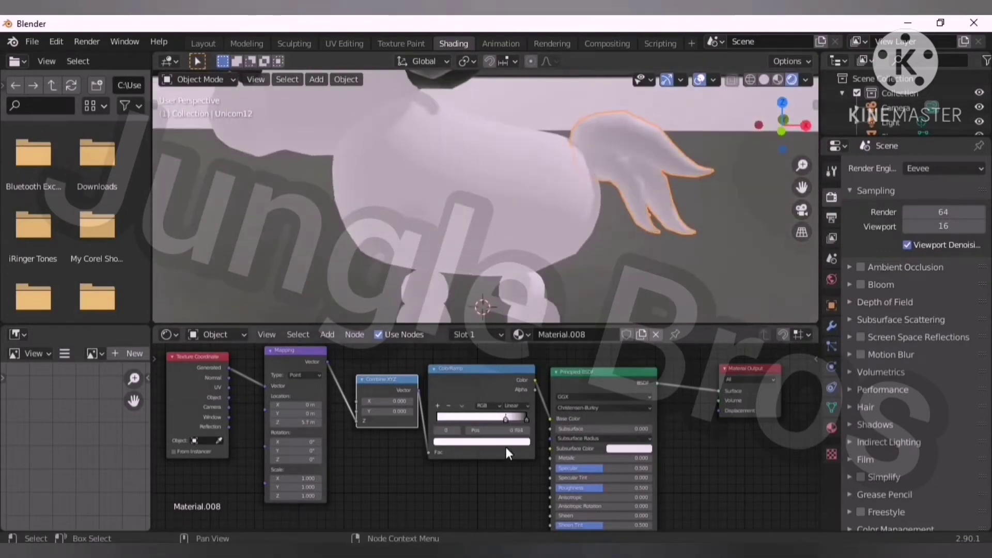
Set the ColorRamp's interpolation to Constant and shift the Mapping node's X location slightly in the positive direction.
click(515, 405)
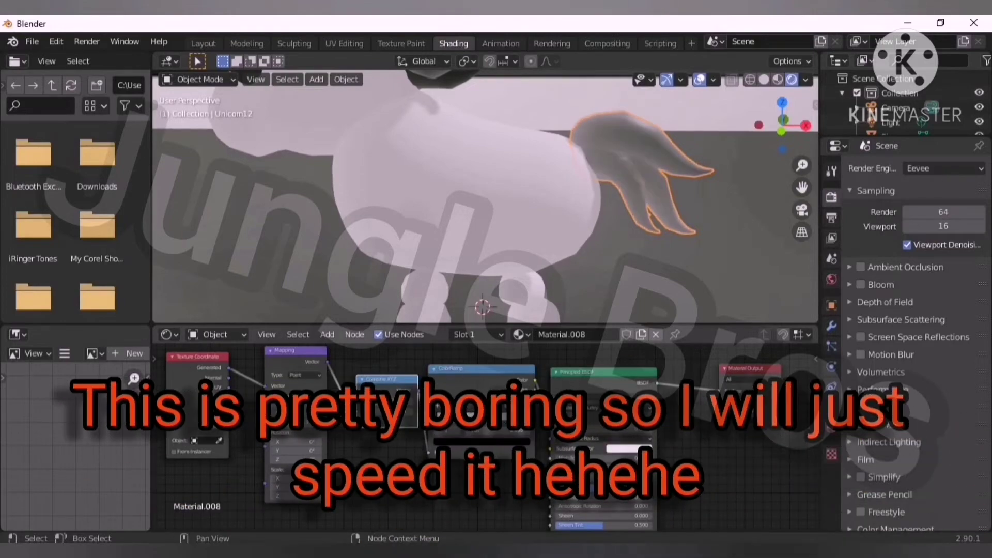
click(519, 440)
drag(519, 440, 536, 384)
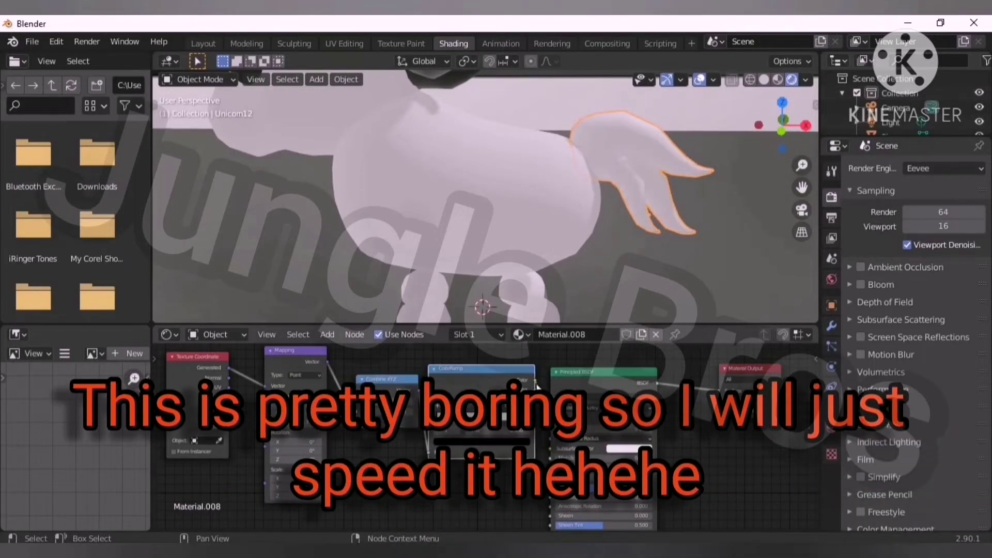
scroll(634, 187, down, 5)
scroll(633, 188, up, 3)
middle_drag(633, 187, 568, 217)
drag(297, 404, 315, 404)
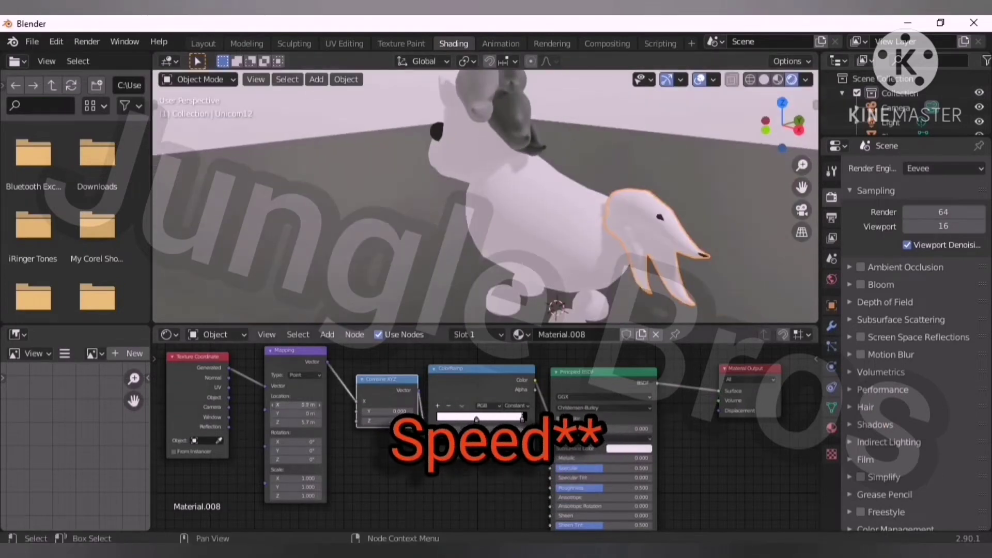
Change the ColorRamp's interpolation to Ease and adjust the Mapping node's X location to blend white and black on the tail.
mouse_move(568, 217)
middle_down()
mouse_move(615, 141)
mouse_move(578, 227)
middle_up()
scroll(578, 227, up, 3)
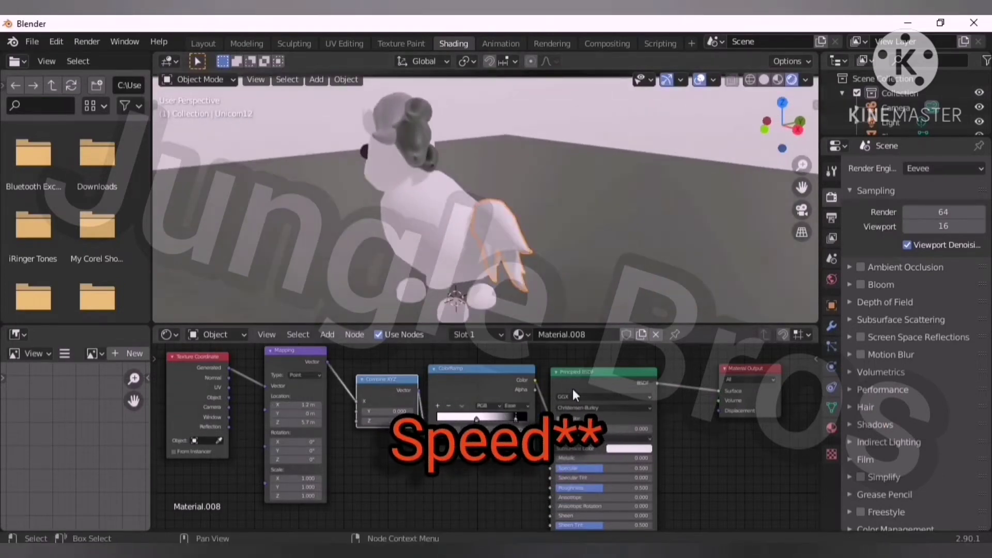
middle_drag(461, 267, 408, 252)
scroll(517, 196, up, 3)
drag(310, 405, 347, 396)
middle_drag(516, 207, 588, 141)
scroll(686, 163, up, 3)
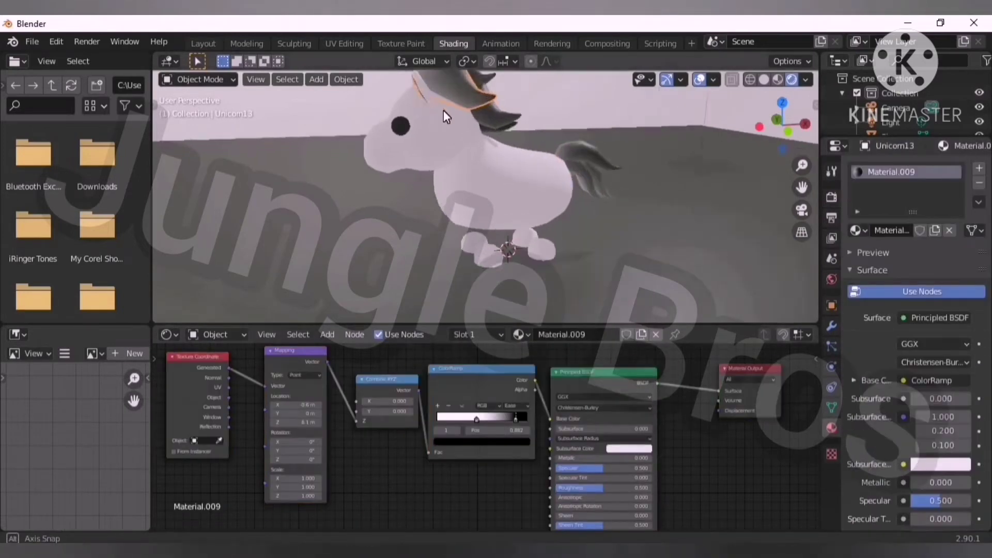
Set the front mane piece's ColorRamp to Linear interpolation and reposition its stops, with the black stop at 0.809.
middle_drag(449, 111, 297, 310)
middle_drag(393, 207, 439, 300)
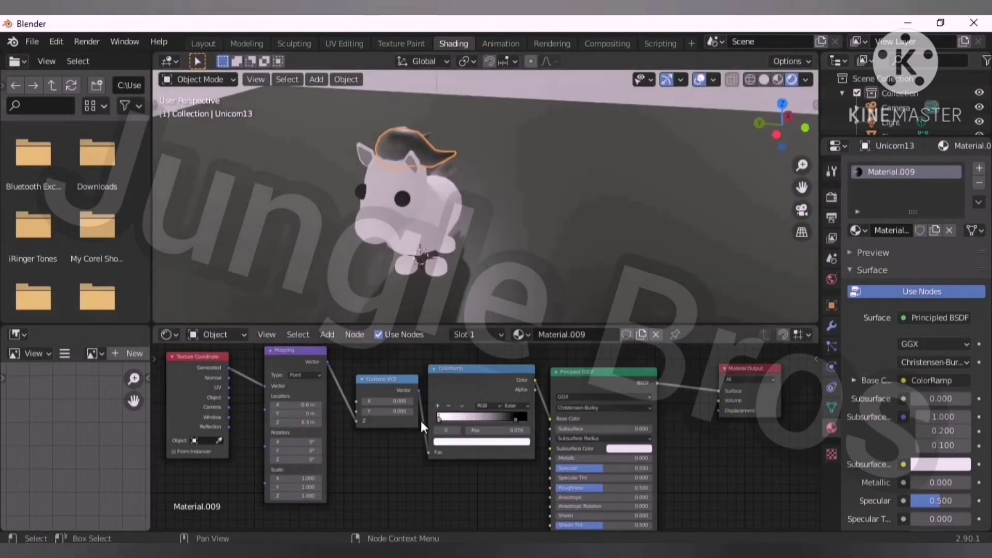
click(514, 405)
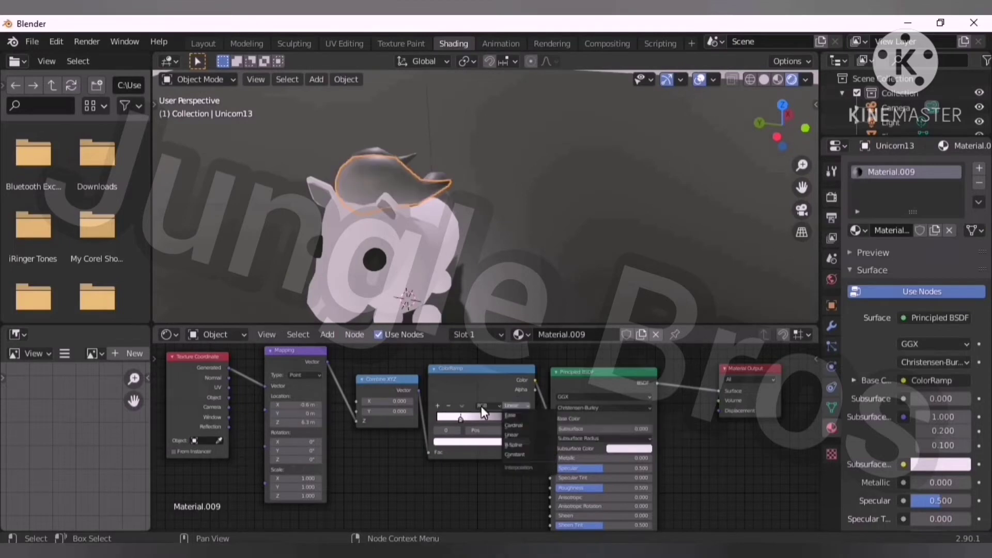
ctrl+click(524, 418)
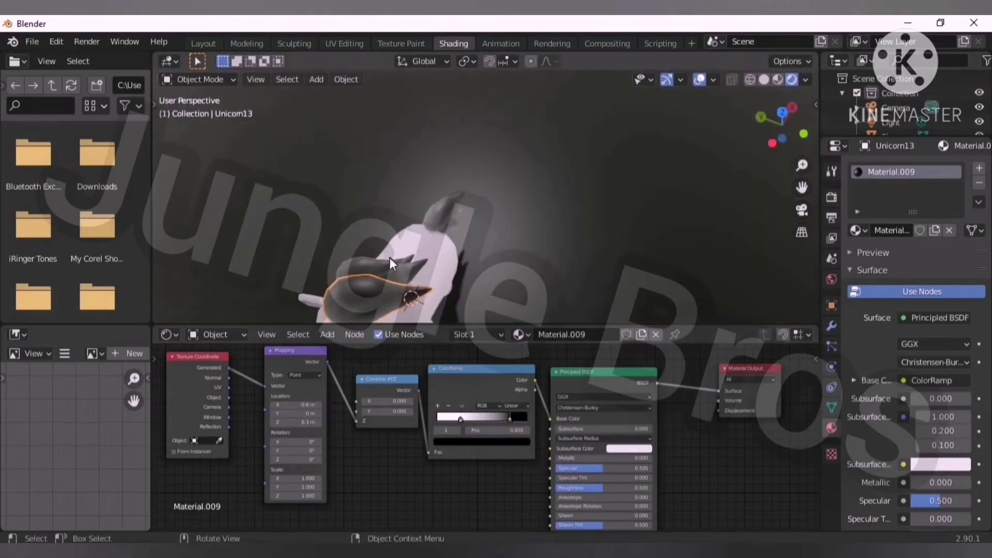
click(389, 258)
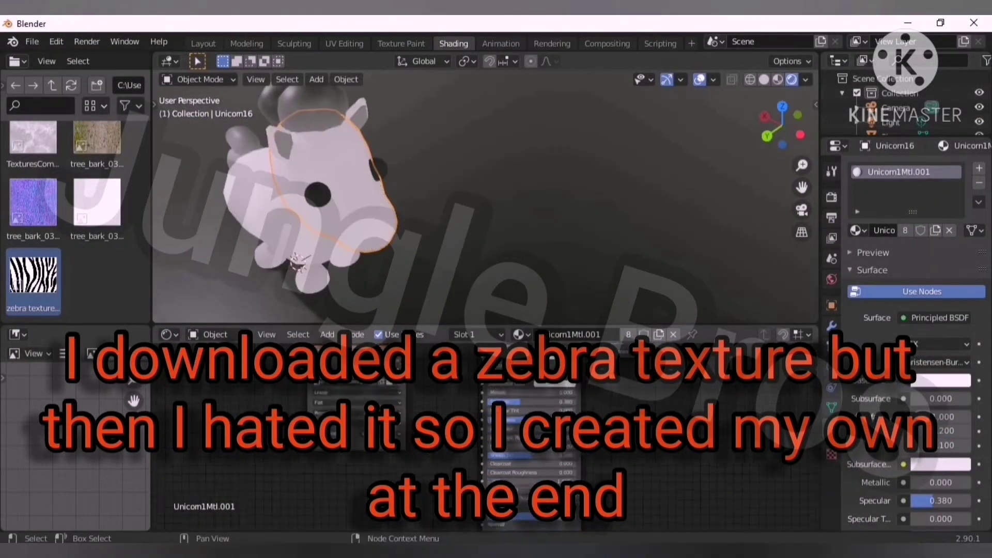
Try the zebra texture image as the Base Color of the shared body material.
drag(408, 386, 482, 531)
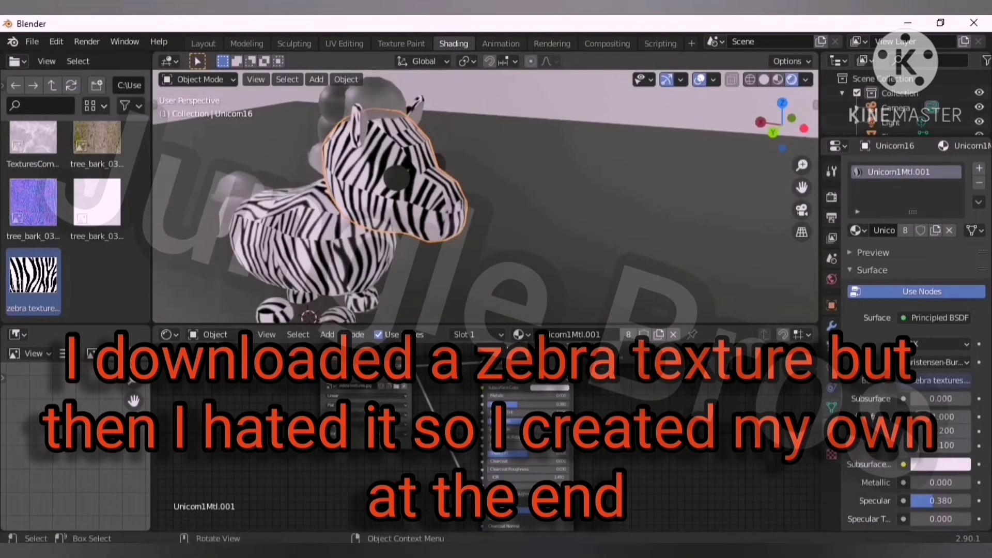
click(399, 459)
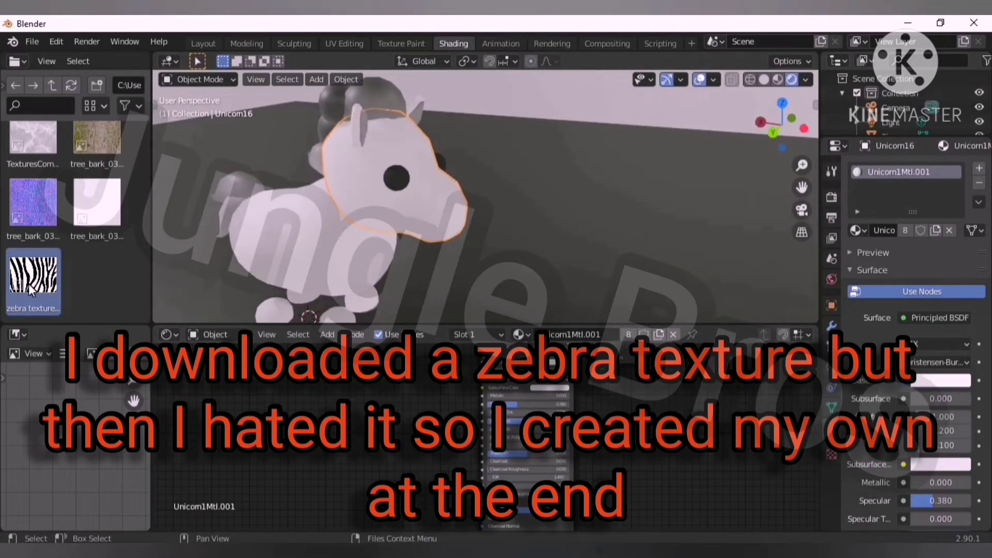
Add the zebra texture image to the body material again and try a Wavelength node beside it.
drag(30, 291, 308, 460)
key(shift+a)
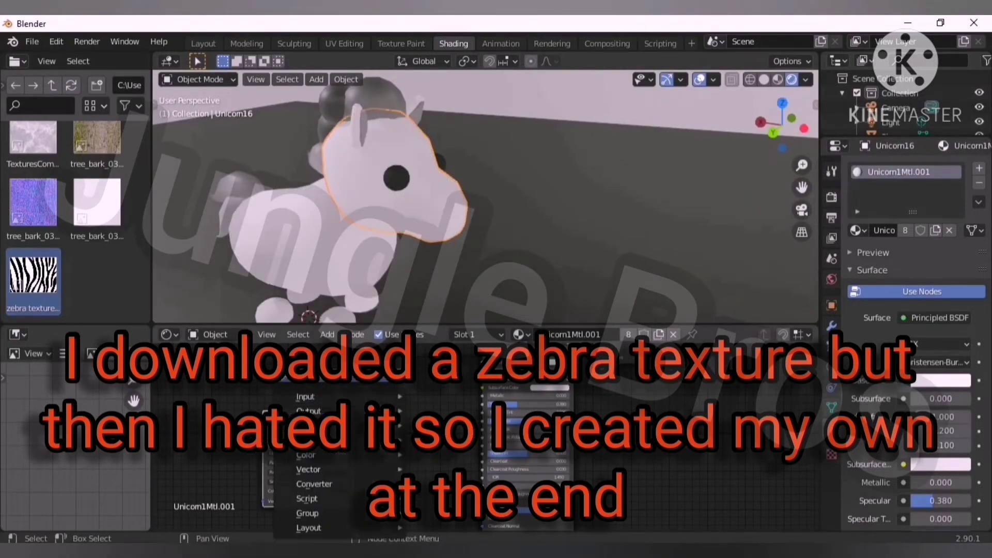
text(w)
click(444, 464)
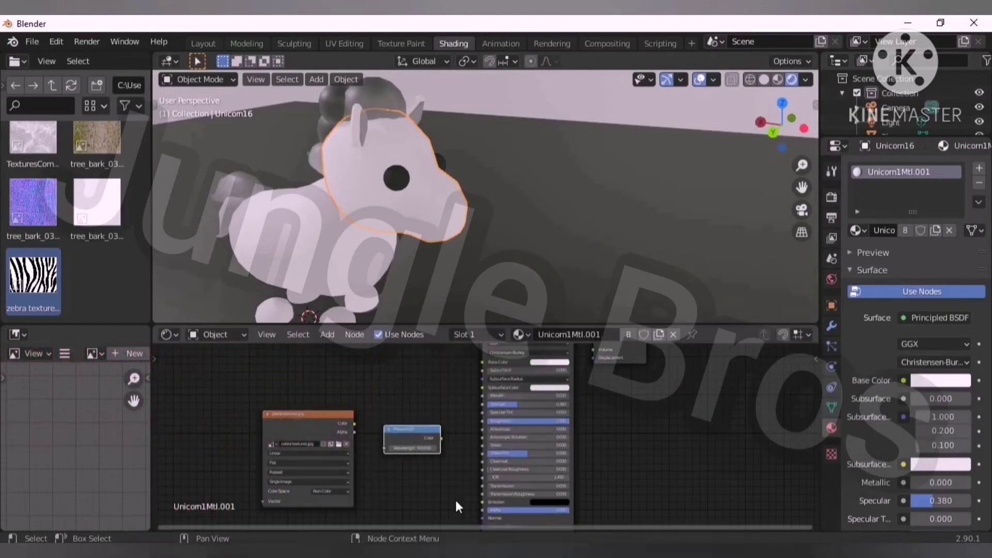
drag(474, 358, 478, 361)
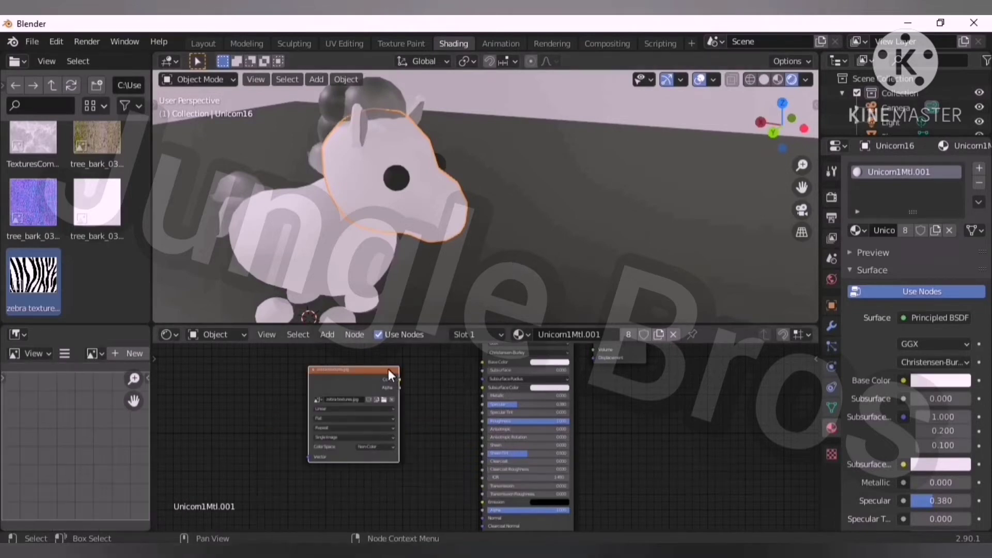
Link the zebra image's Color to the body material's Base Color and open a UV Editor beside the 3D viewport.
drag(399, 379, 482, 361)
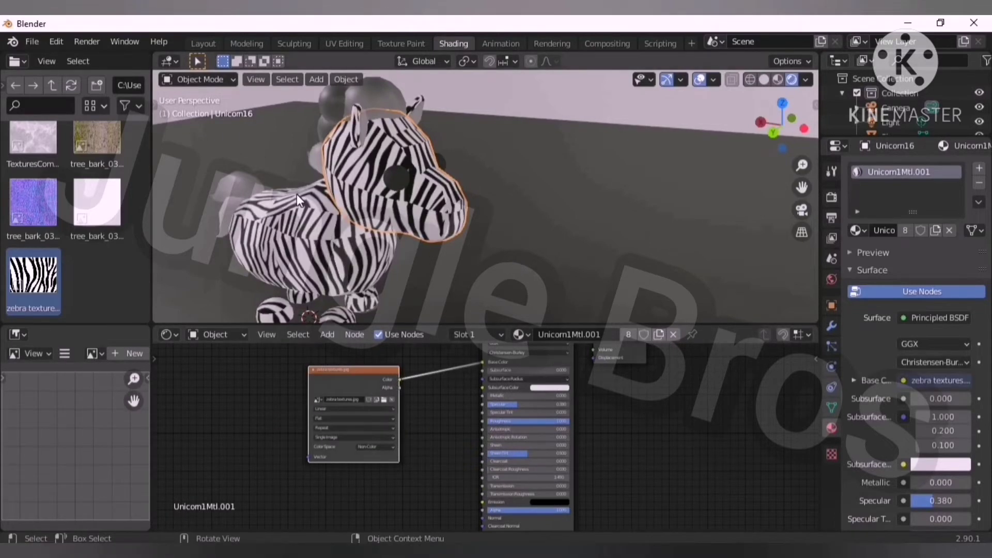
drag(821, 170, 908, 74)
drag(156, 56, 520, 155)
click(169, 61)
click(196, 106)
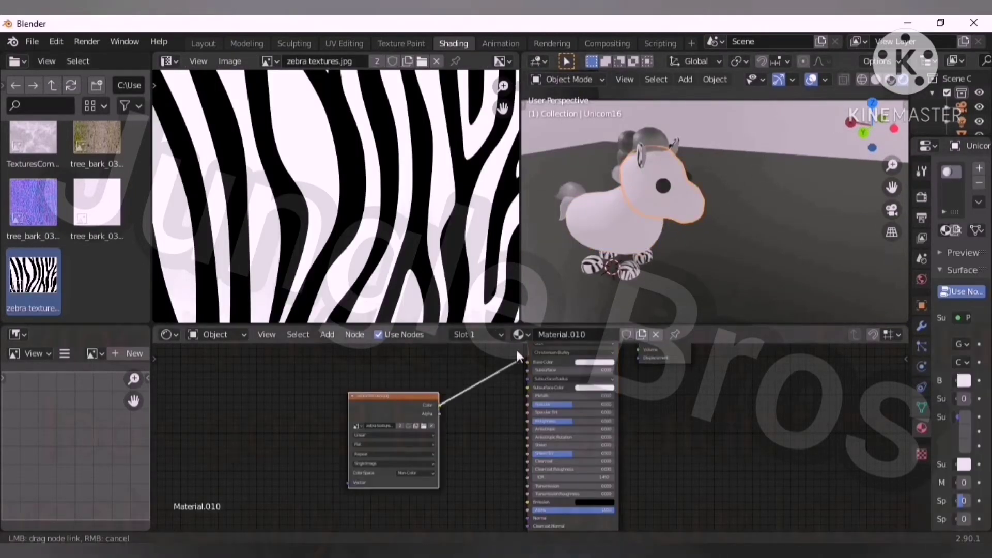
Move the head's entire UV layout onto the zebra image and scale it to about 0.35.
scroll(390, 257, down, 3)
key(Tab)
scroll(390, 257, down, 3)
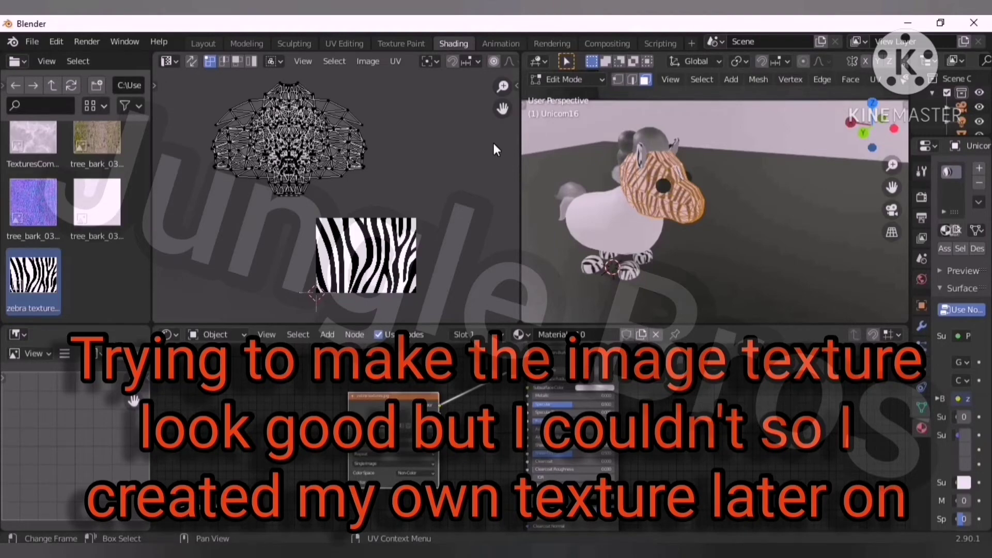
key(a)
key(s)
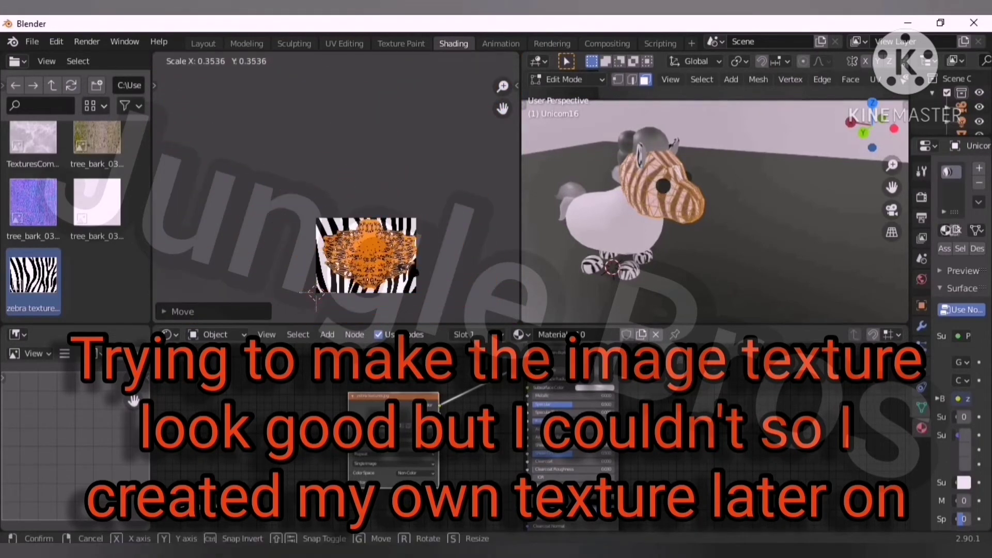
click(426, 268)
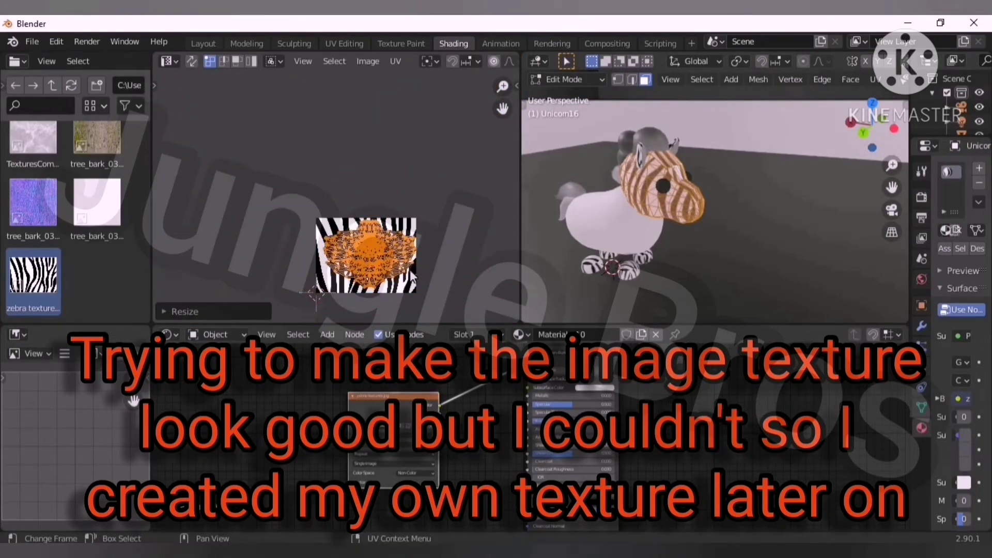
Try to enlarge the head's UV layout slightly and shift it across the zebra image, and undo both changes.
scroll(706, 225, up, 5)
mouse_move(707, 226)
middle_down()
mouse_move(720, 200)
mouse_move(699, 224)
middle_up()
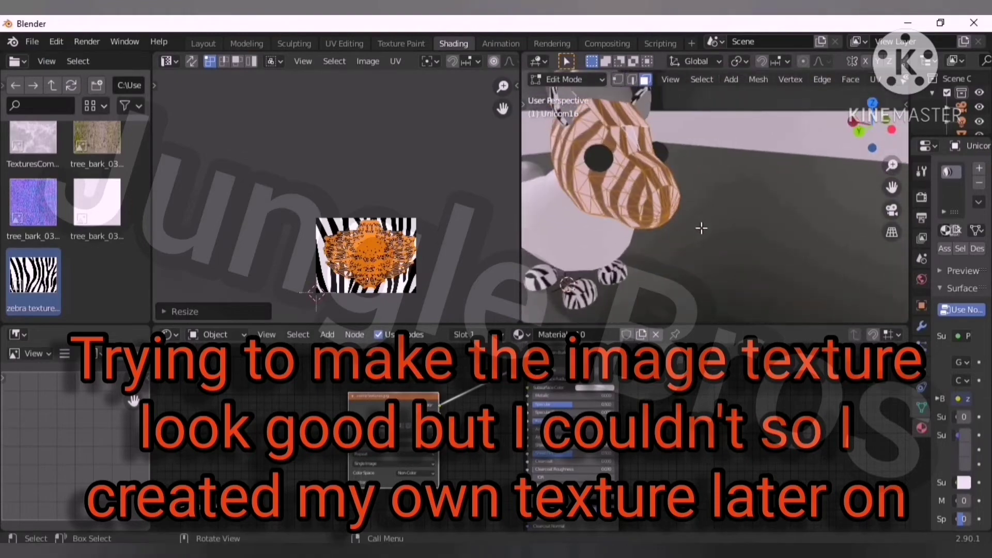
key(s)
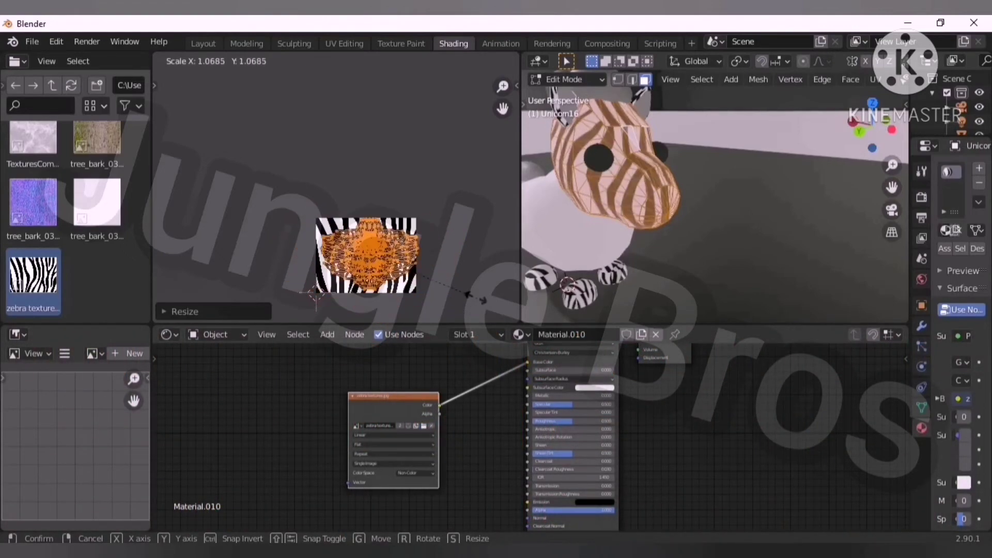
key(Return)
key(g)
click(458, 287)
middle_drag(775, 217, 870, 232)
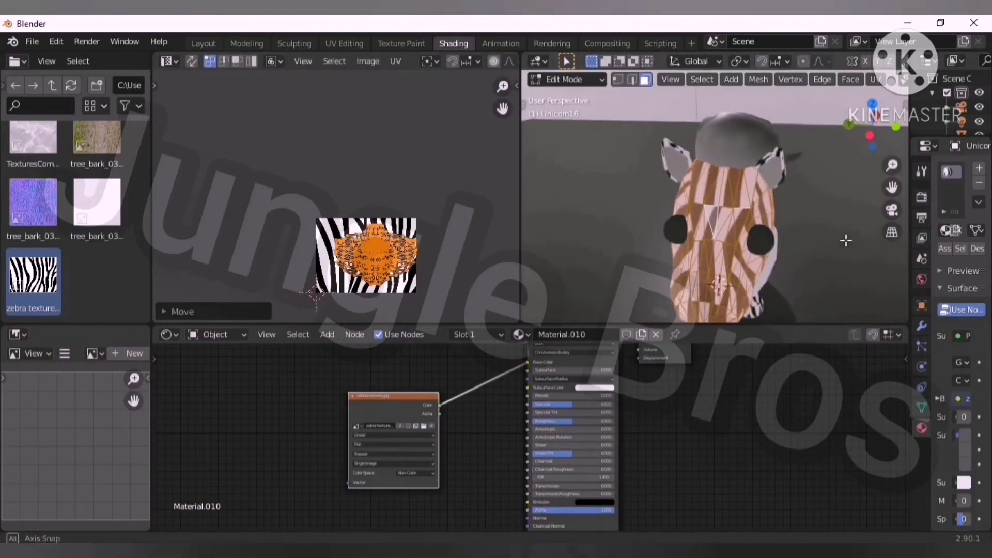
key(ctrl+z)
key(ctrl+z)
Scale and move the head's full UV layout so it spans the zebra image, and return to Object Mode.
middle_drag(523, 255, 823, 216)
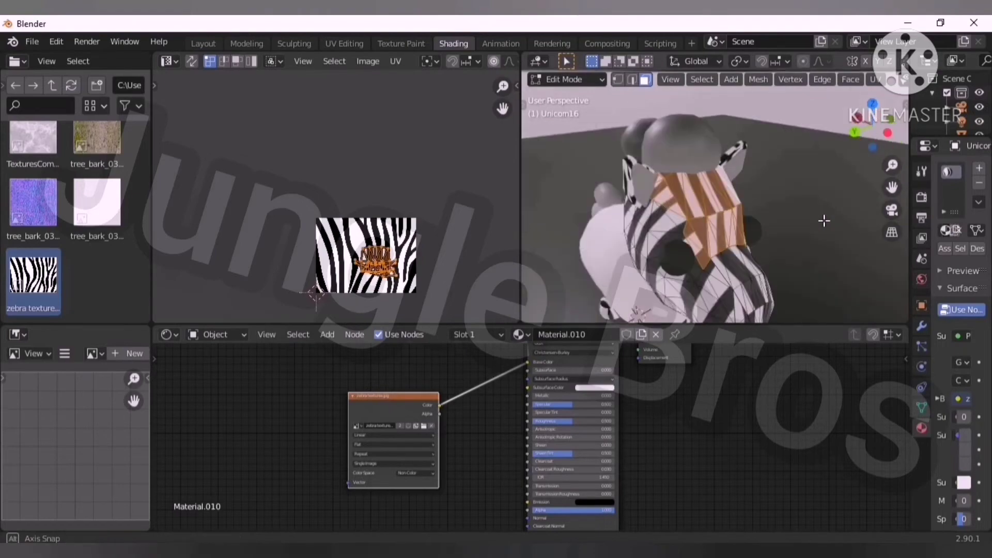
scroll(427, 250, down, 4)
scroll(428, 250, up, 8)
middle_drag(401, 123, 371, 94)
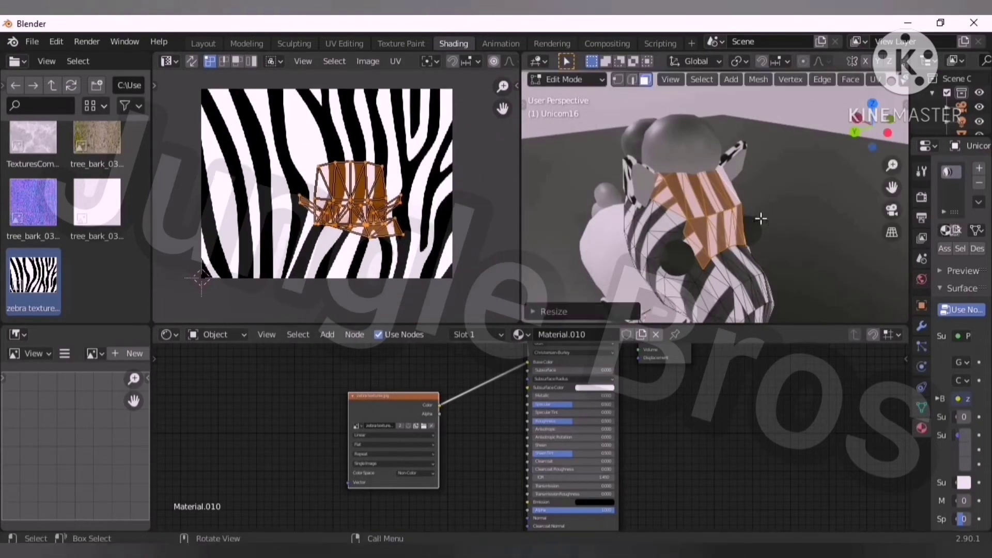
key(s)
key(Return)
key(g)
key(Return)
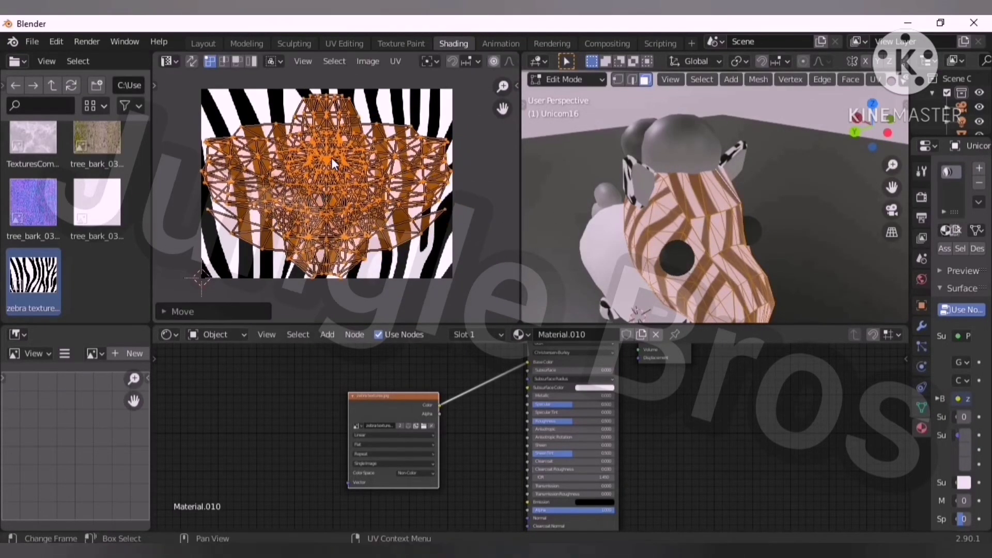
key(Tab)
Open the zebra's body mesh for editing and move and scale its UV layout over the zebra image.
middle_drag(713, 217, 645, 225)
click(645, 225)
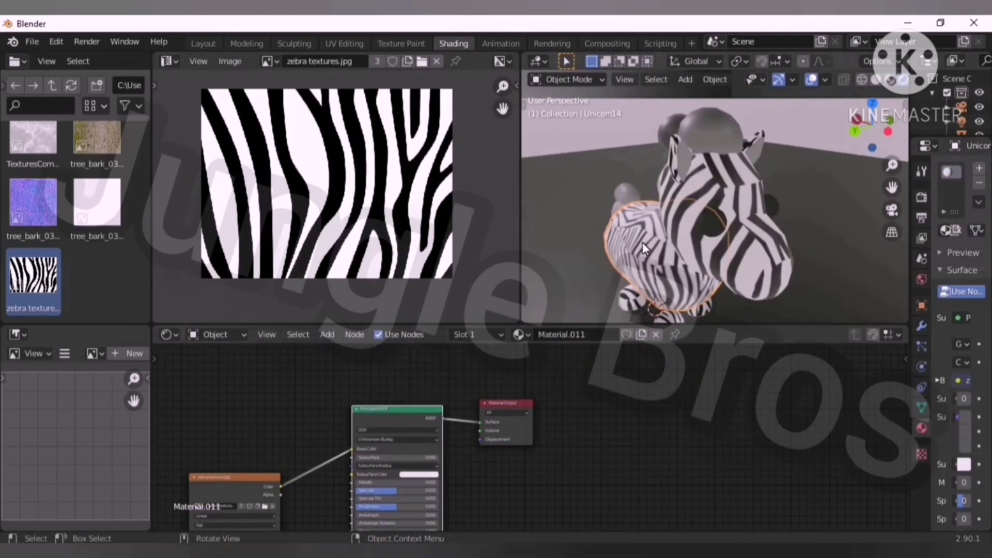
key(Tab)
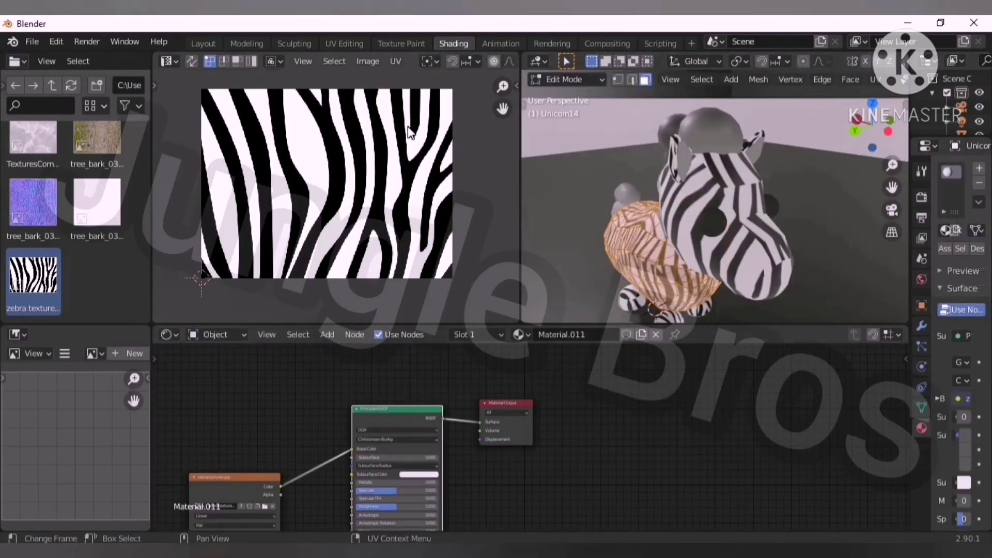
scroll(310, 217, down, 3)
key(g)
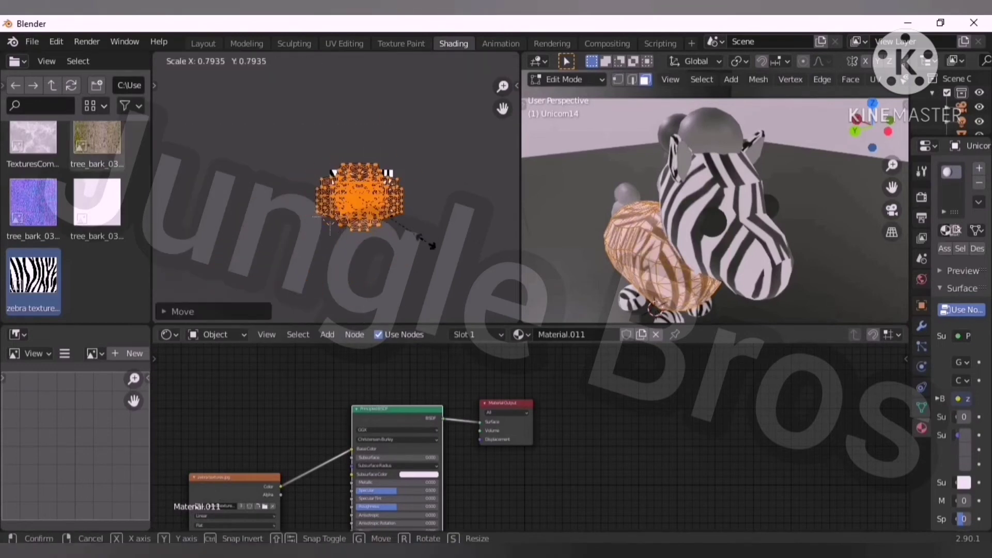
click(416, 206)
scroll(392, 238, up, 2)
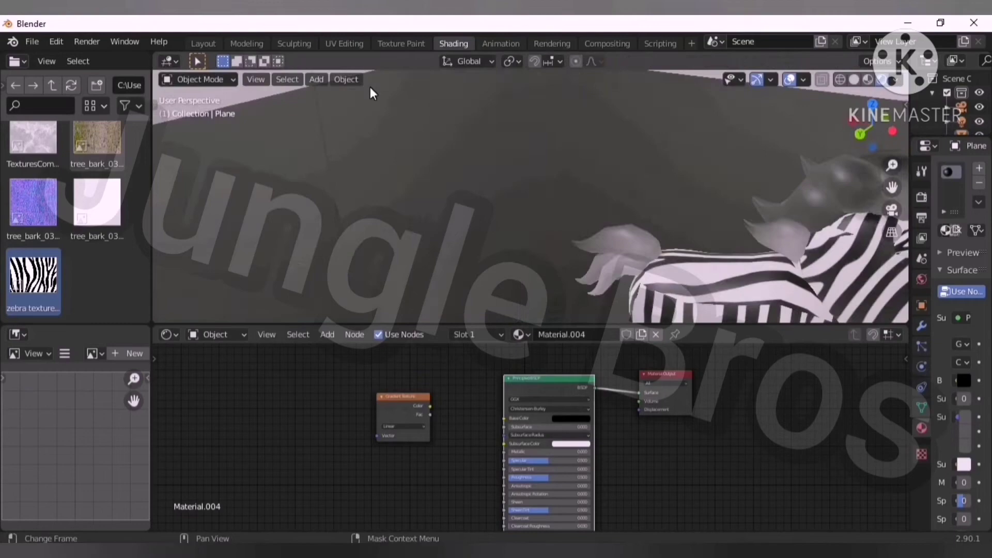
Examine the whole striped model and the head's mesh up close in the Layout workspace.
click(203, 44)
mouse_move(423, 248)
middle_down()
mouse_move(462, 236)
mouse_move(495, 243)
middle_up()
scroll(338, 262, up, 3)
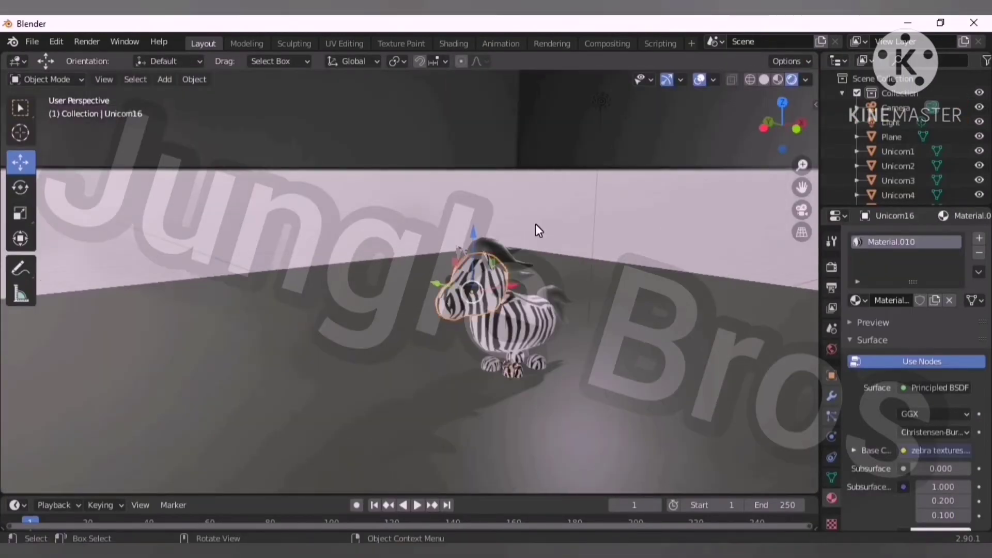
click(511, 228)
scroll(533, 200, up, 5)
key(Tab)
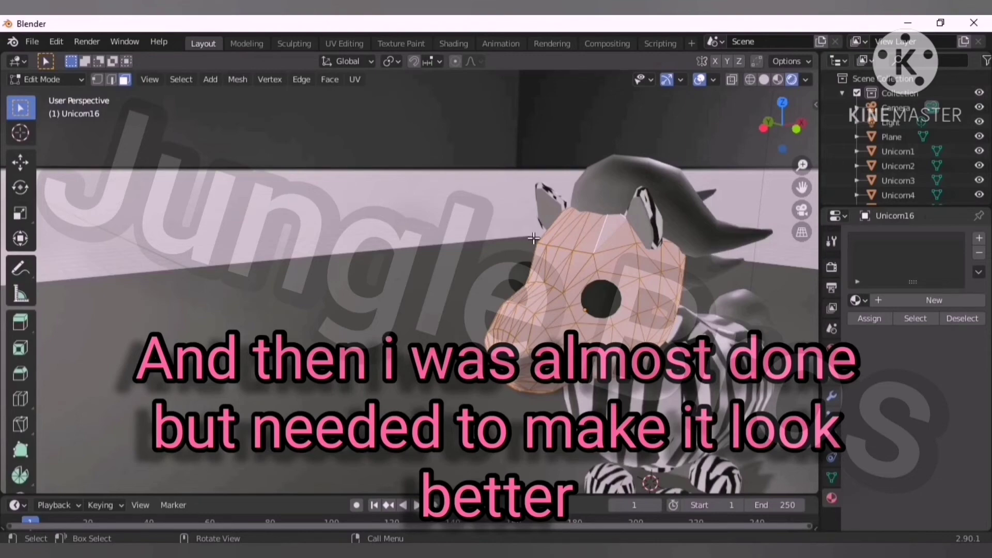
key(Tab)
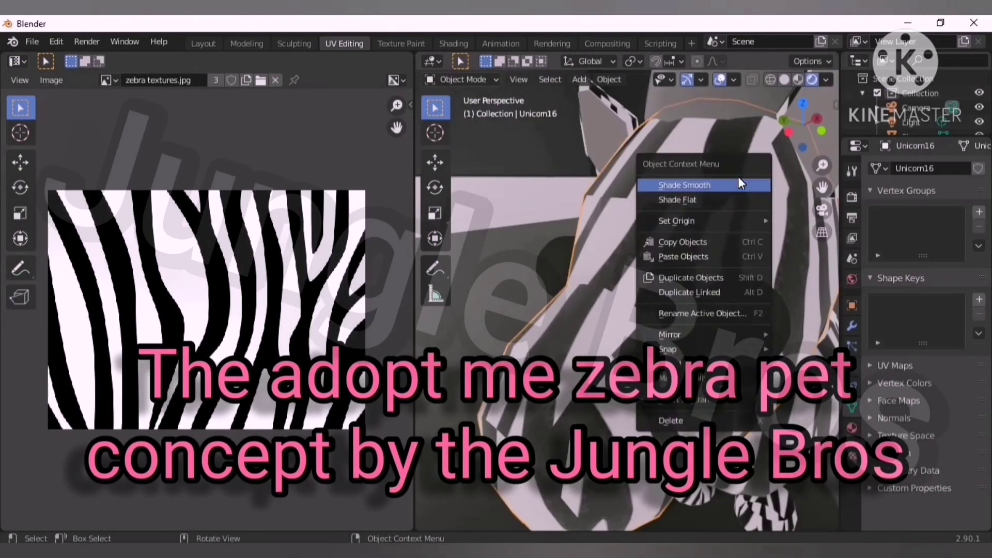
Switch the zebra head to Edit Mode in the UV Editing workspace.
click(461, 79)
click(460, 107)
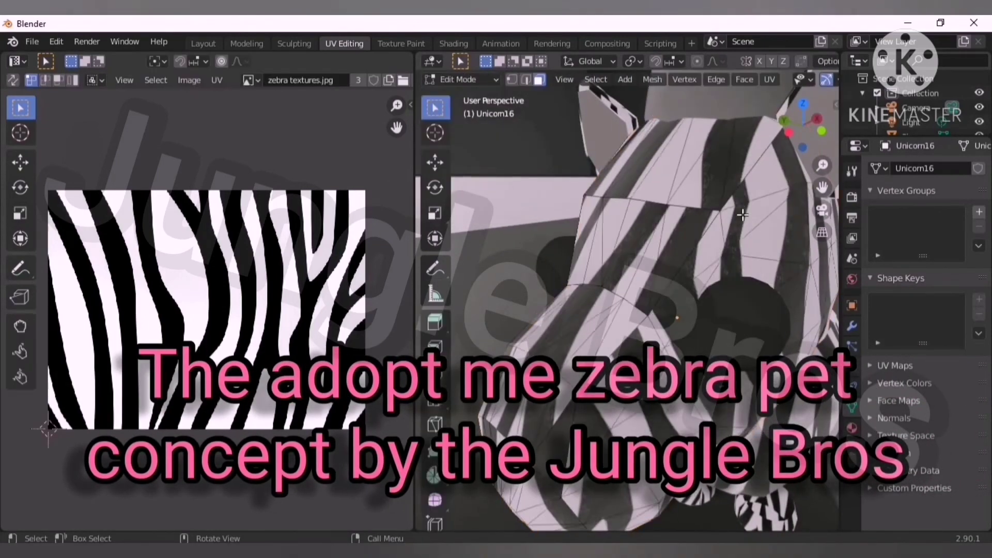
middle_drag(646, 232, 713, 300)
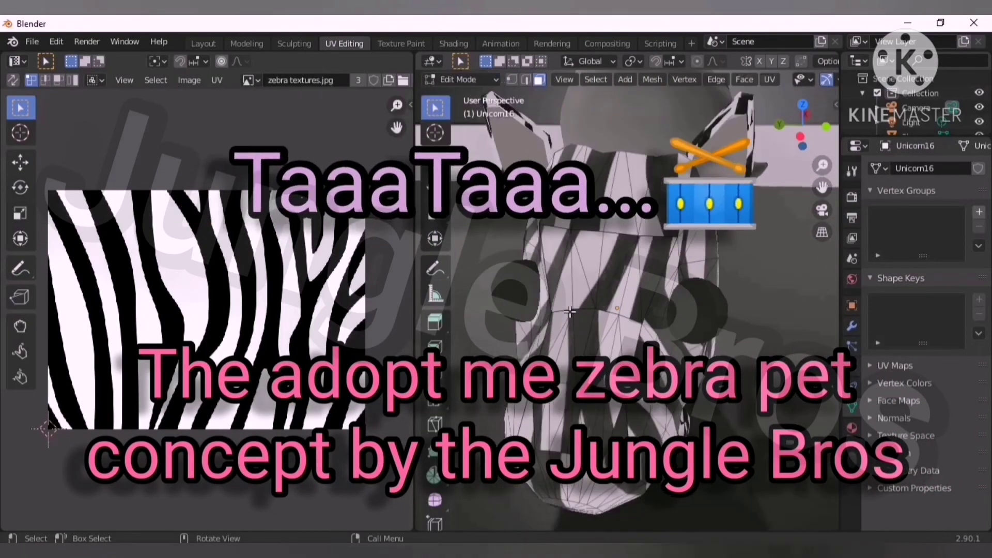